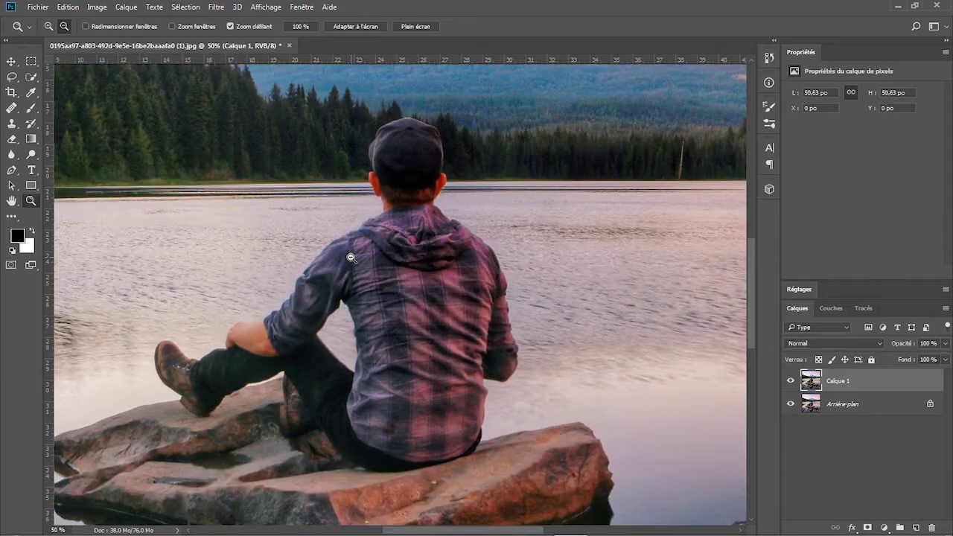
- Select the seated man, from cap to boots, with the Quick Selection tool and a 5 px brush
{"action": "left_click", "coordinate": [33, 78]}
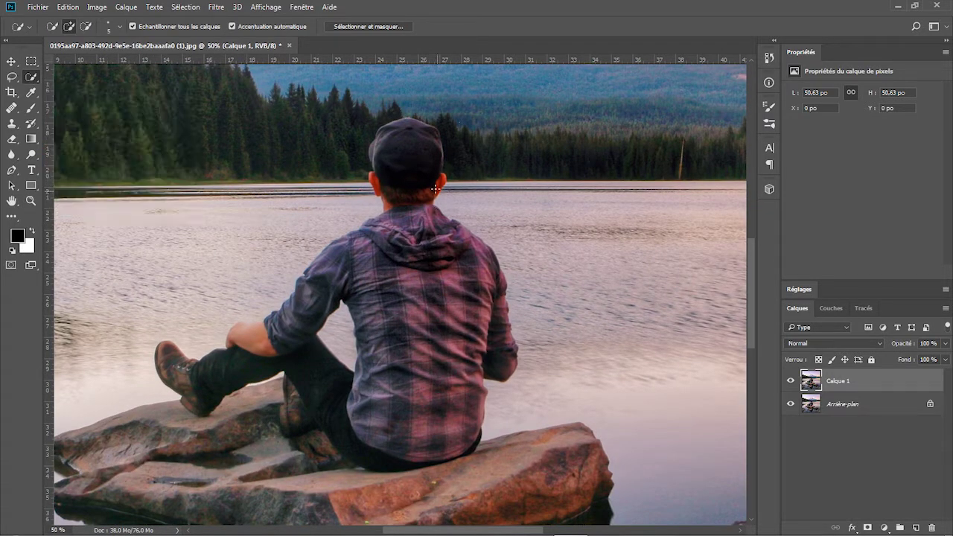
{"action": "left_click", "coordinate": [119, 28]}
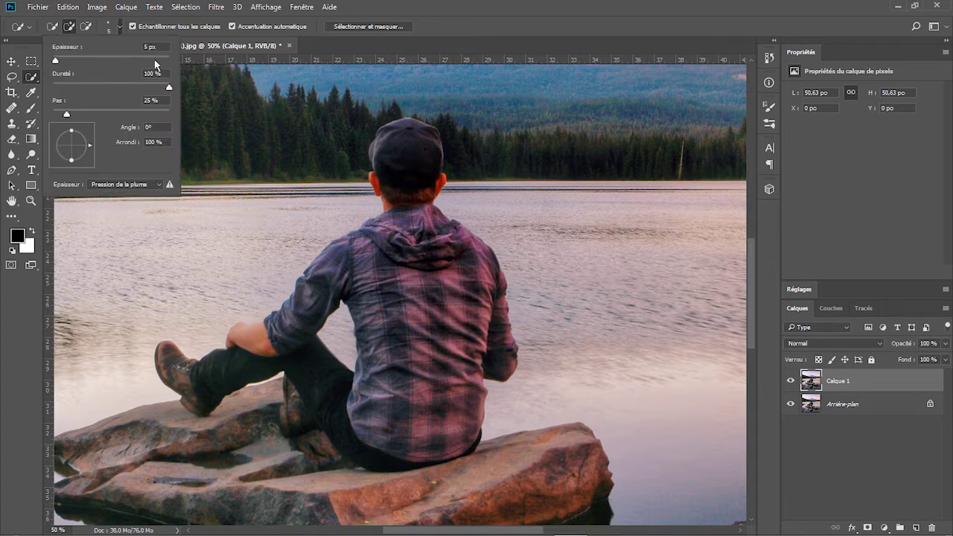
{"action": "left_click", "coordinate": [393, 182]}
{"action": "mouse_move", "coordinate": [393, 134]}
{"action": "left_mouse_down"}
{"action": "mouse_move", "coordinate": [435, 274]}
{"action": "mouse_move", "coordinate": [419, 423]}
{"action": "left_mouse_up"}
{"action": "mouse_move", "coordinate": [349, 431]}
{"action": "left_mouse_down"}
{"action": "mouse_move", "coordinate": [313, 394]}
{"action": "mouse_move", "coordinate": [223, 380]}
{"action": "mouse_move", "coordinate": [270, 338]}
{"action": "mouse_move", "coordinate": [238, 334]}
{"action": "left_mouse_up"}
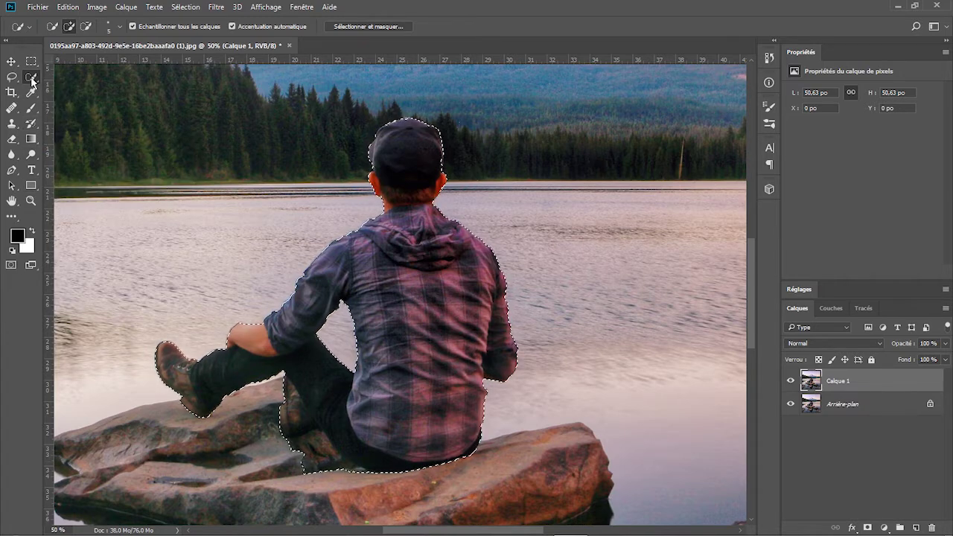
- Subtract the wrongly included piece of rock beneath the man's bent leg and boot from the selection
{"action": "left_click", "coordinate": [87, 28]}
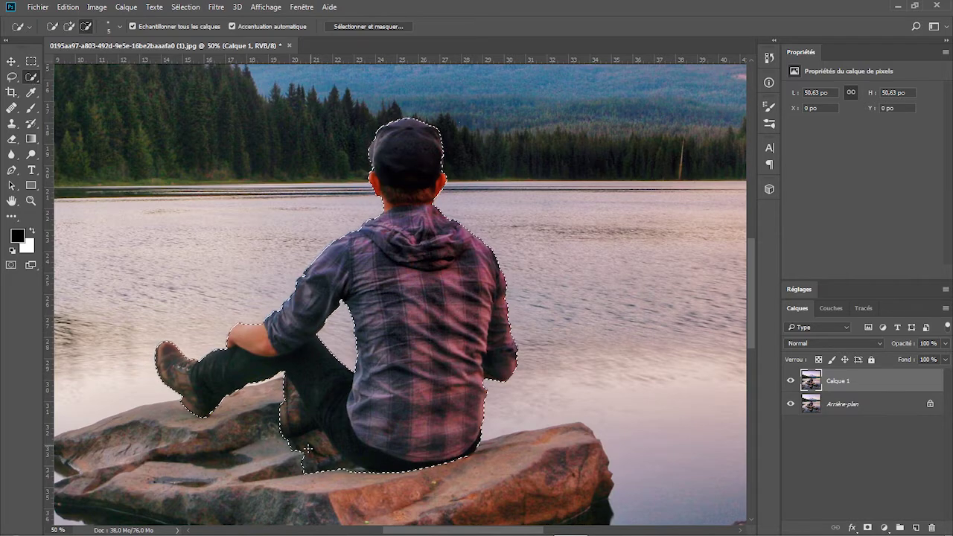
{"action": "left_click", "coordinate": [31, 202]}
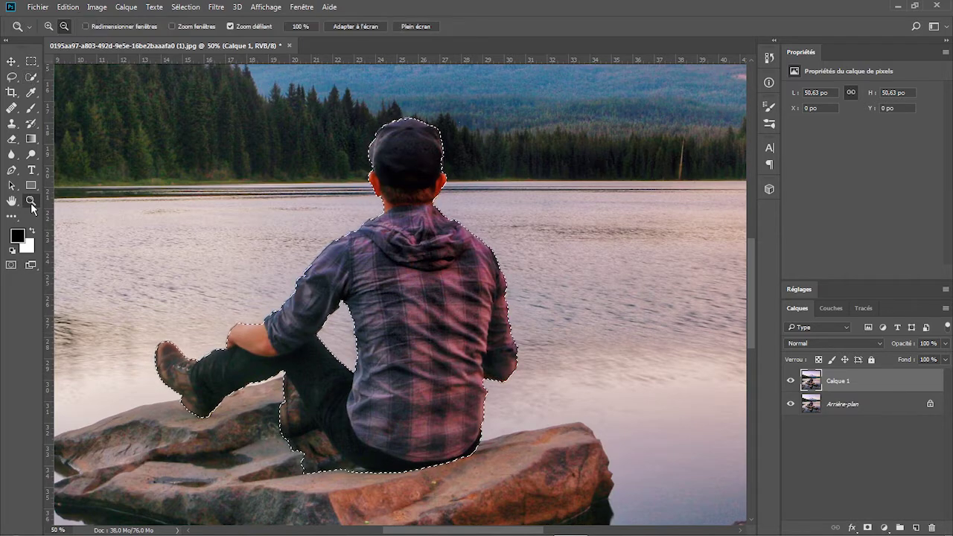
{"action": "left_click_drag", "start_coordinate": [297, 456], "coordinate": [331, 479]}
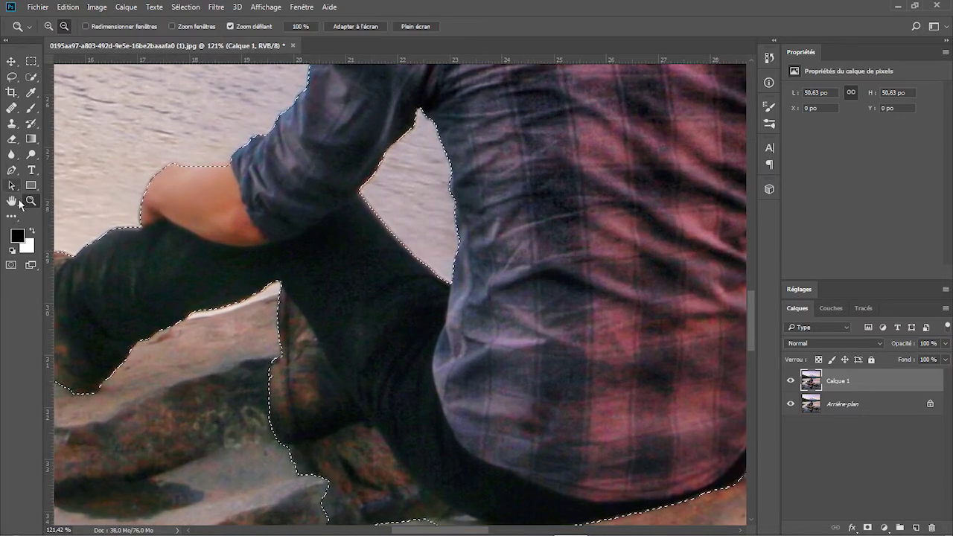
{"action": "key", "text": "h"}
{"action": "left_click_drag", "start_coordinate": [370, 434], "coordinate": [357, 374]}
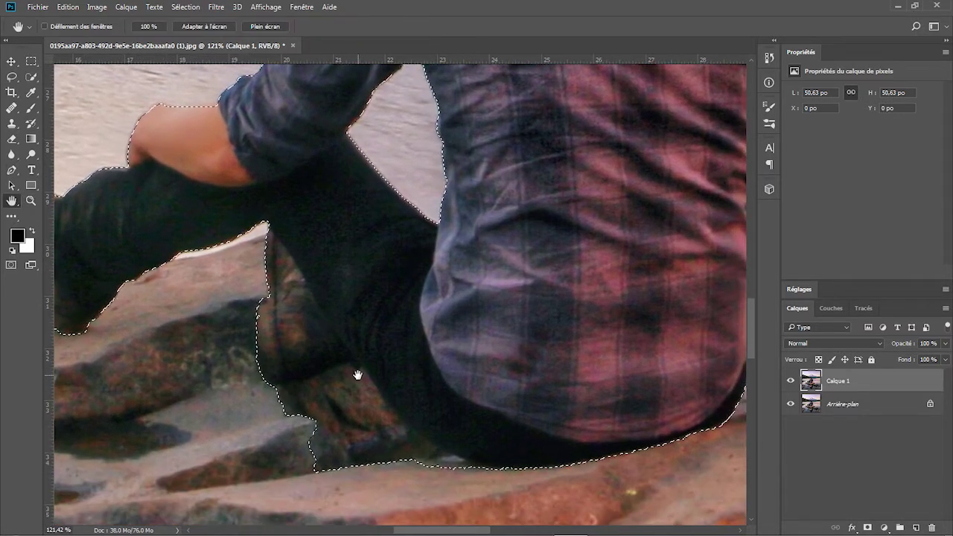
{"action": "left_click", "coordinate": [32, 80]}
{"action": "mouse_move", "coordinate": [277, 388]}
{"action": "left_mouse_down"}
{"action": "mouse_move", "coordinate": [362, 373]}
{"action": "mouse_move", "coordinate": [377, 406]}
{"action": "mouse_move", "coordinate": [413, 440]}
{"action": "left_mouse_up"}
{"action": "mouse_move", "coordinate": [507, 479]}
{"action": "left_mouse_down"}
{"action": "mouse_move", "coordinate": [464, 478]}
{"action": "mouse_move", "coordinate": [468, 467]}
{"action": "mouse_move", "coordinate": [311, 470]}
{"action": "left_mouse_up"}
{"action": "left_click_drag", "start_coordinate": [284, 411], "coordinate": [262, 393]}
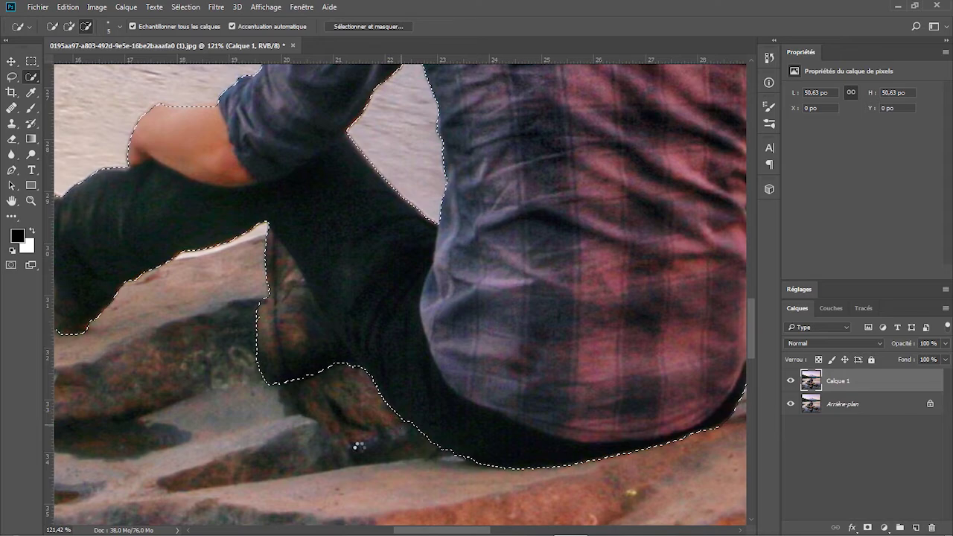
- Add the missing strip along the right edge of the man's cap to the selection
{"action": "scroll", "coordinate": [365, 446], "scroll_direction": "up", "scroll_amount": 2}
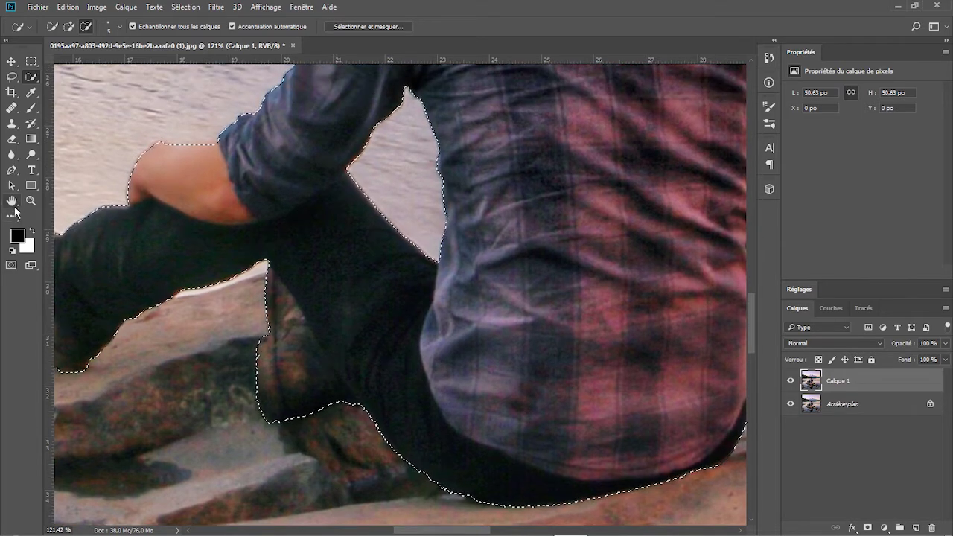
{"action": "left_click", "coordinate": [12, 201]}
{"action": "left_click_drag", "start_coordinate": [153, 311], "coordinate": [232, 495]}
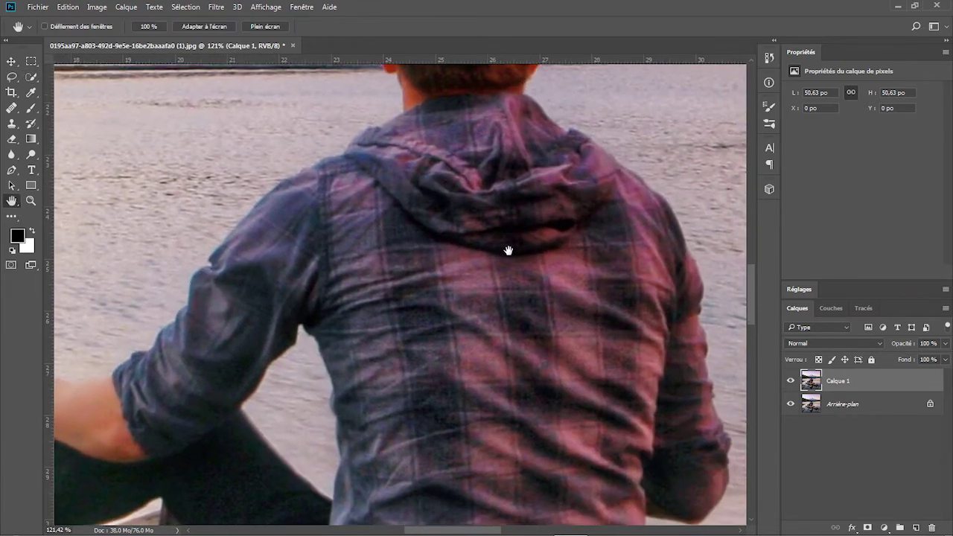
{"action": "left_click_drag", "start_coordinate": [494, 274], "coordinate": [437, 442]}
{"action": "left_click_drag", "start_coordinate": [397, 260], "coordinate": [371, 411]}
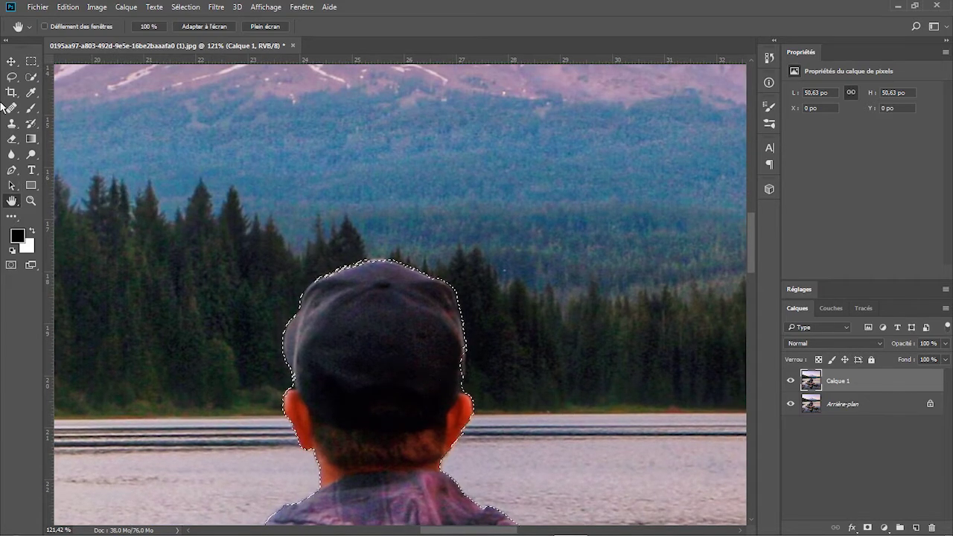
{"action": "left_click", "coordinate": [31, 79]}
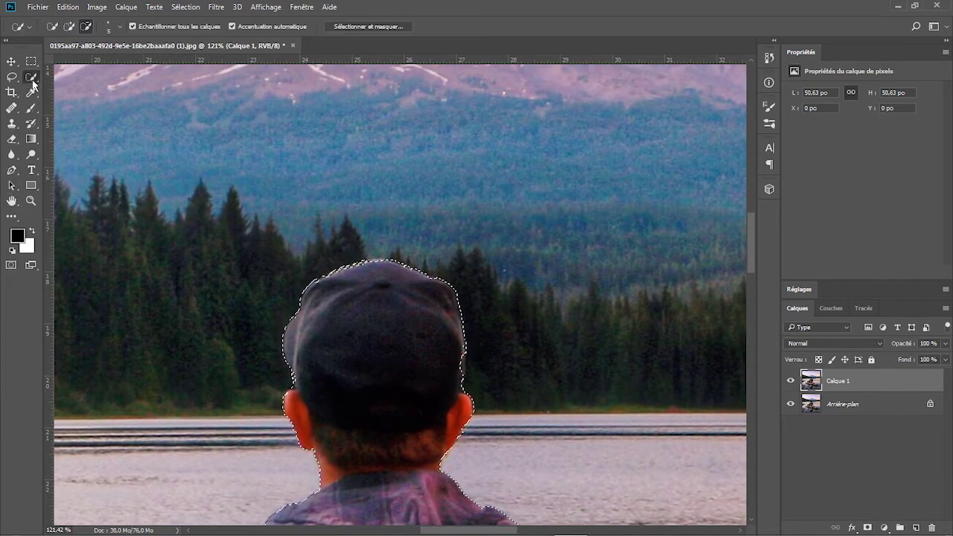
{"action": "left_click", "coordinate": [68, 28]}
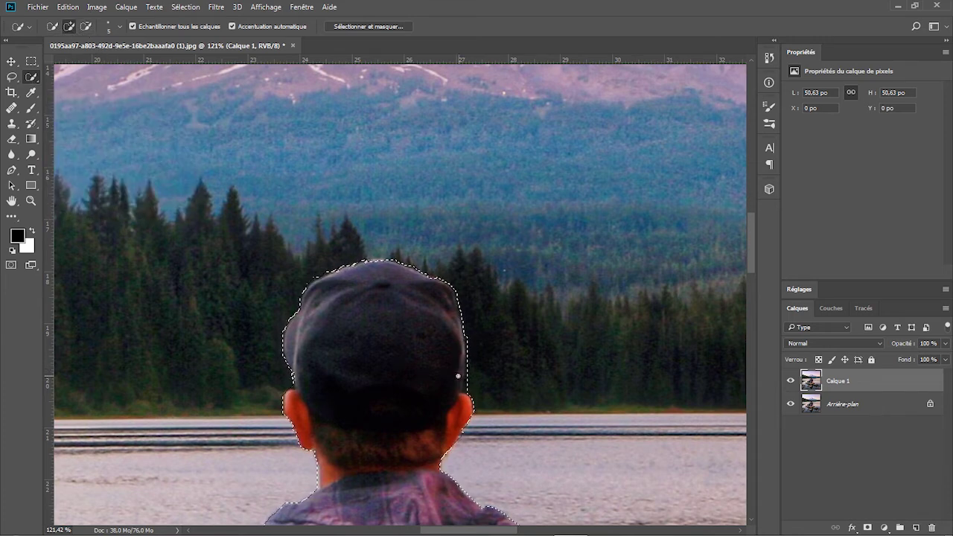
- Open the man's selection in Select and Mask, keeping the red Incrustation overlay as the view mode
{"action": "left_click", "coordinate": [11, 201]}
{"action": "left_click_drag", "start_coordinate": [399, 373], "coordinate": [340, 213]}
{"action": "left_click_drag", "start_coordinate": [448, 417], "coordinate": [382, 459]}
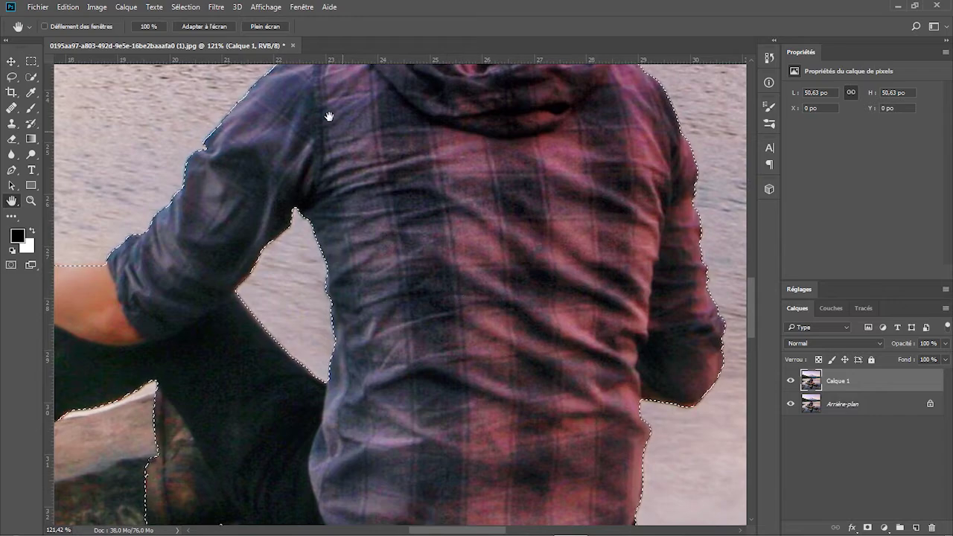
{"action": "left_click", "coordinate": [206, 26]}
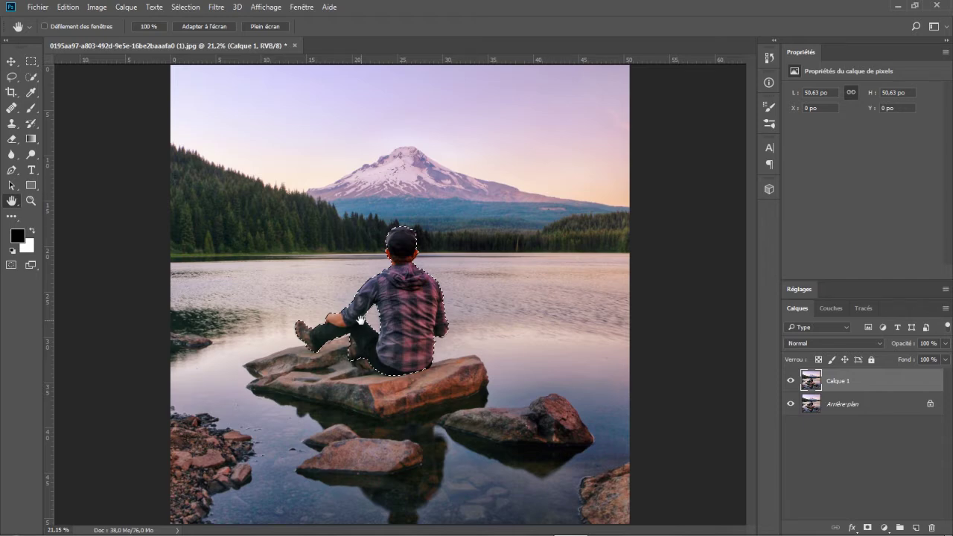
{"action": "left_click", "coordinate": [34, 78]}
{"action": "left_click", "coordinate": [351, 27]}
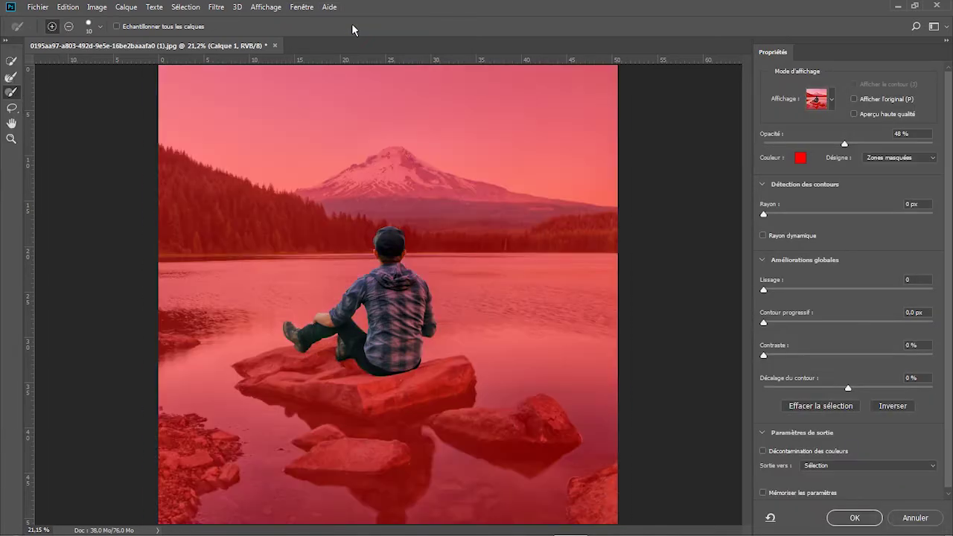
{"action": "left_click", "coordinate": [833, 101]}
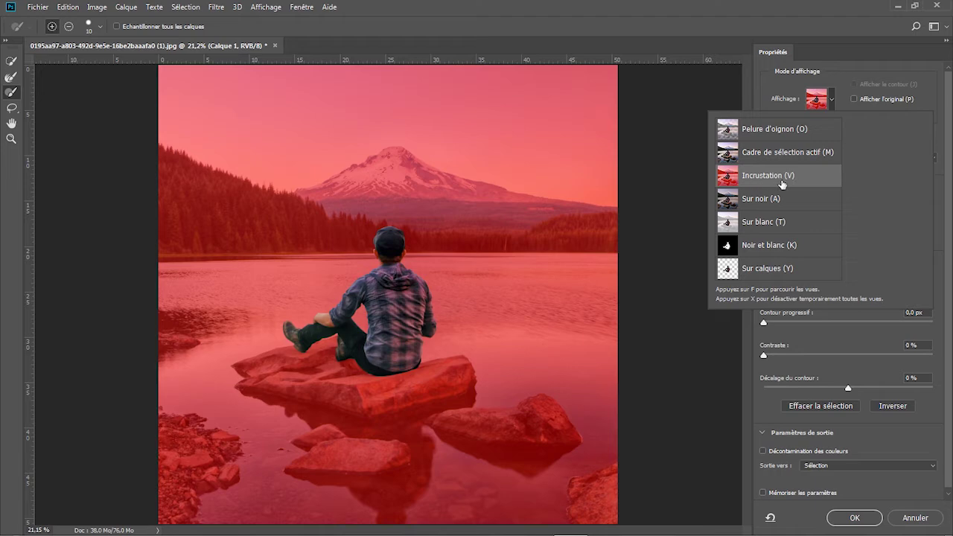
{"action": "left_click", "coordinate": [832, 102]}
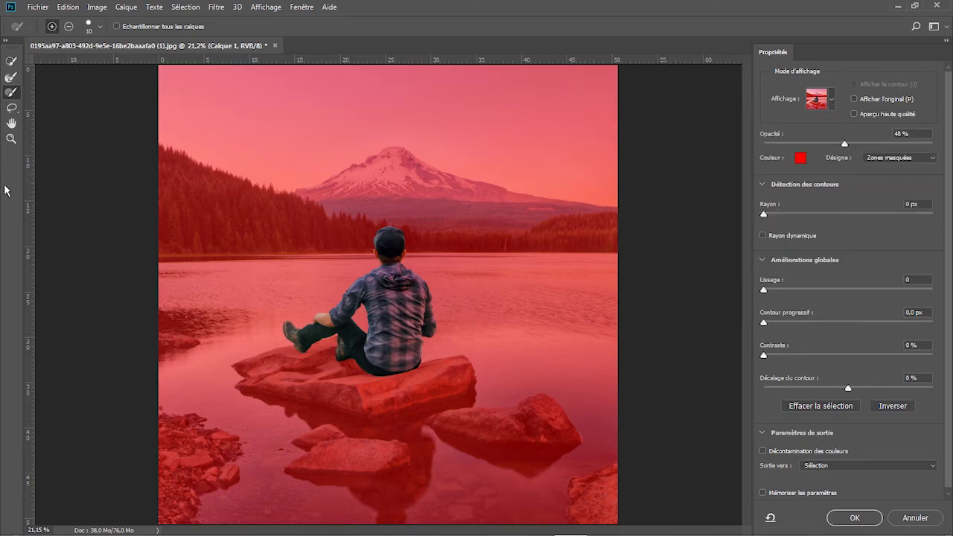
- Set the edge detection Rayon to 4 px and Lissage to 16, checking the effect around the head
{"action": "left_click", "coordinate": [11, 140]}
{"action": "left_click_drag", "start_coordinate": [368, 241], "coordinate": [468, 365]}
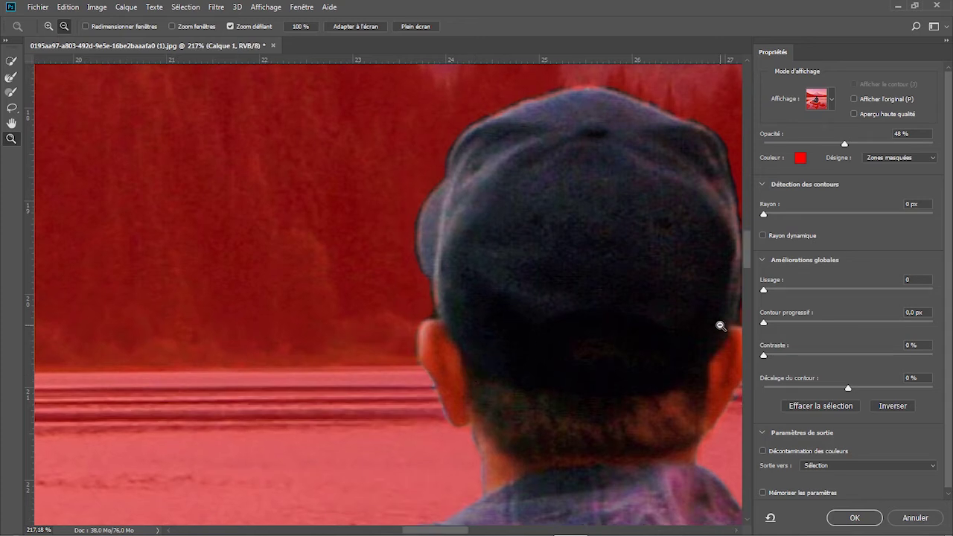
{"action": "left_click_drag", "start_coordinate": [766, 214], "coordinate": [770, 214]}
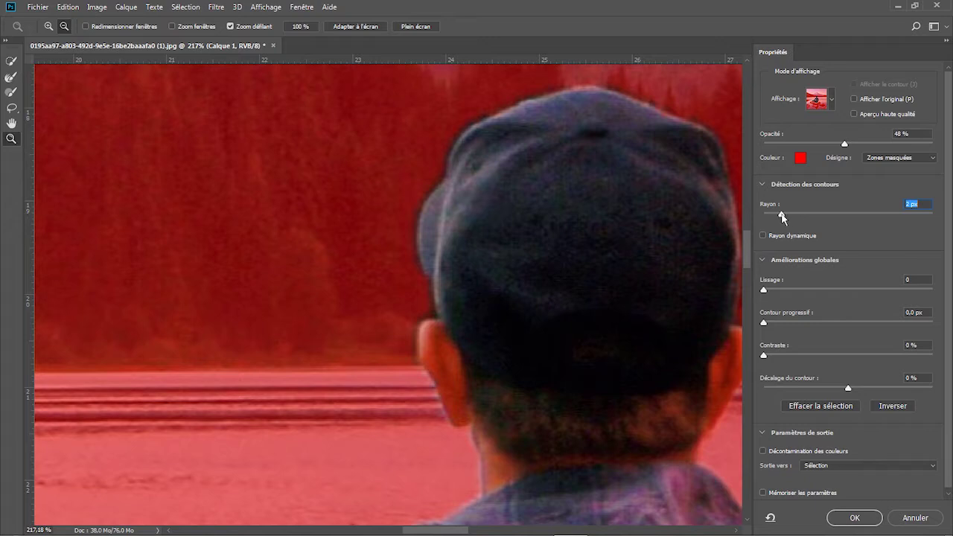
{"action": "left_click_drag", "start_coordinate": [763, 288], "coordinate": [790, 288]}
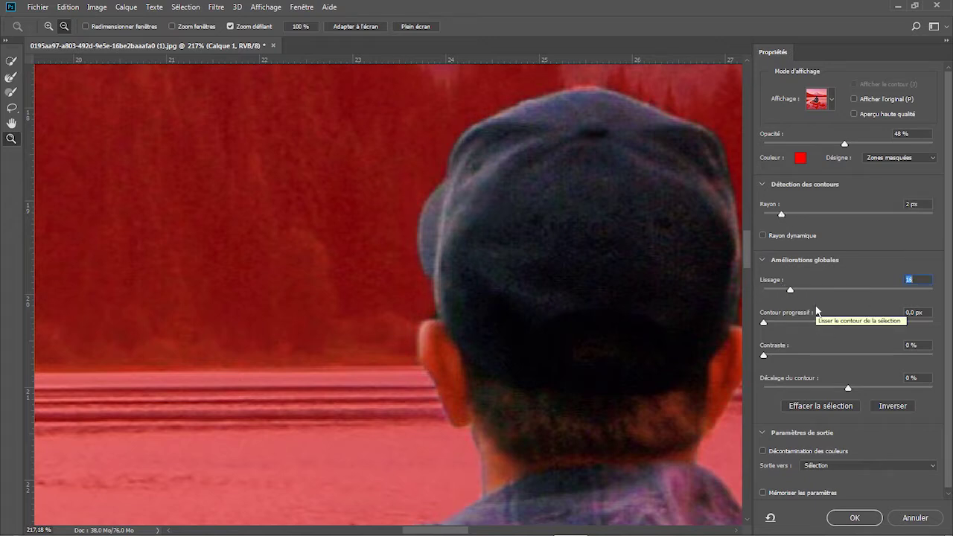
{"action": "left_click_drag", "start_coordinate": [781, 214], "coordinate": [787, 214]}
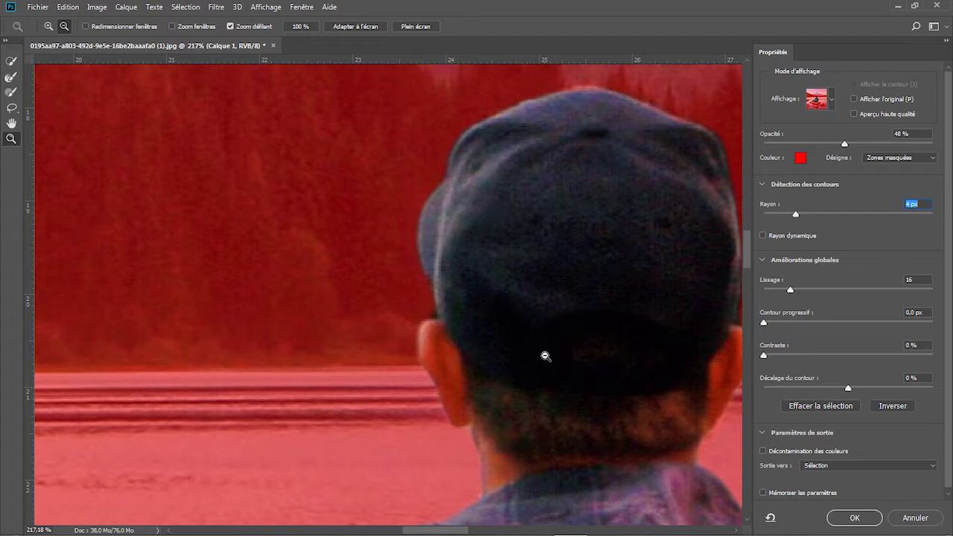
- Set the mask refinement brush to a thickness of 5 px in subtract mode
{"action": "left_click", "coordinate": [10, 123]}
{"action": "left_click_drag", "start_coordinate": [491, 317], "coordinate": [525, 343]}
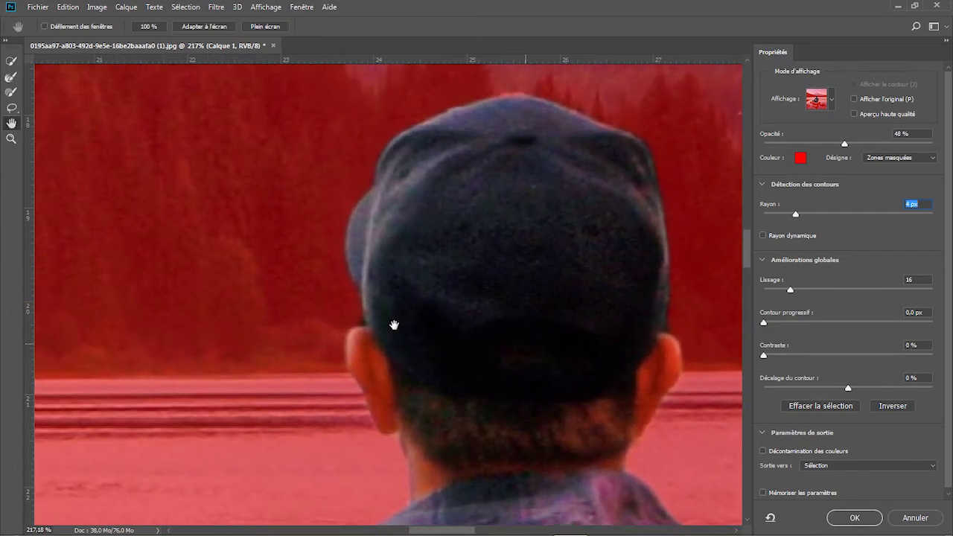
{"action": "left_click", "coordinate": [11, 92]}
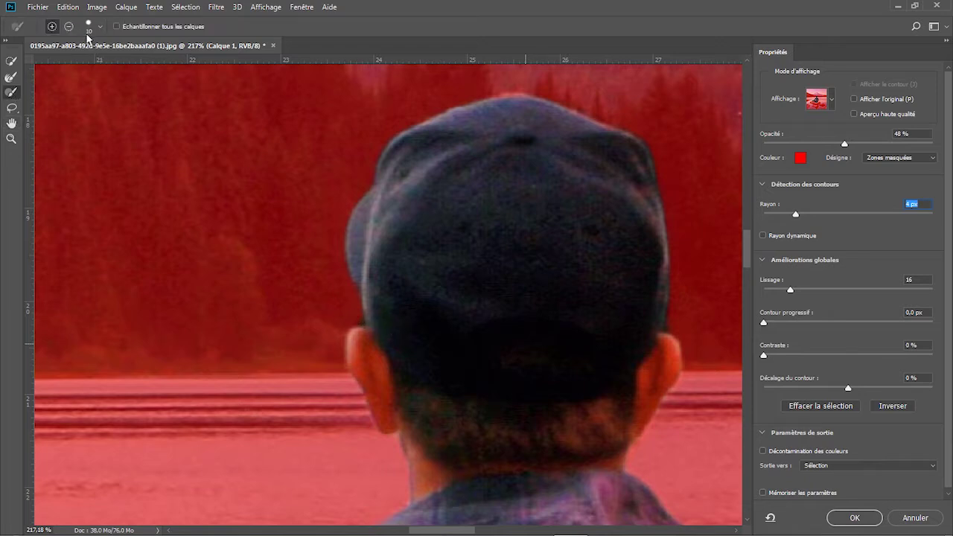
{"action": "left_click", "coordinate": [100, 28]}
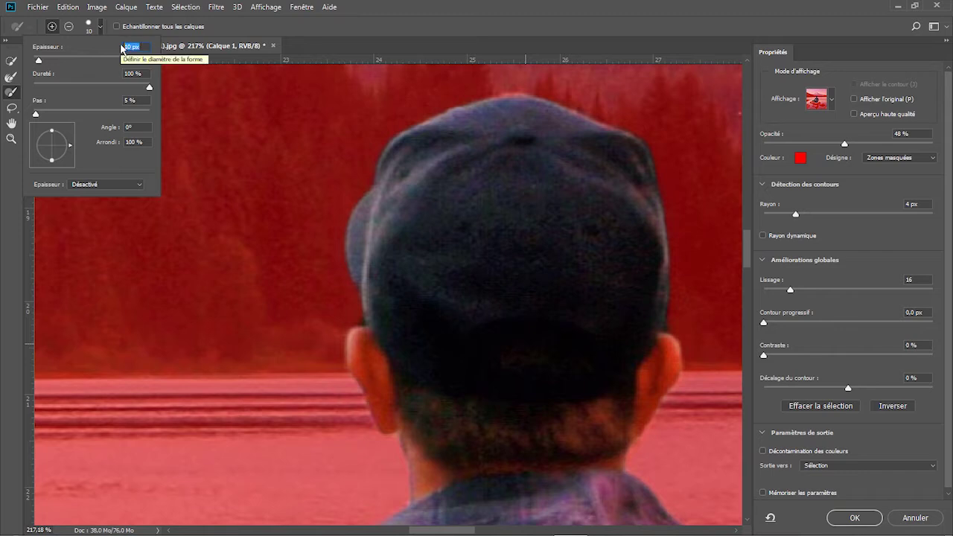
{"action": "type", "text": "5"}
{"action": "key", "text": "Return"}
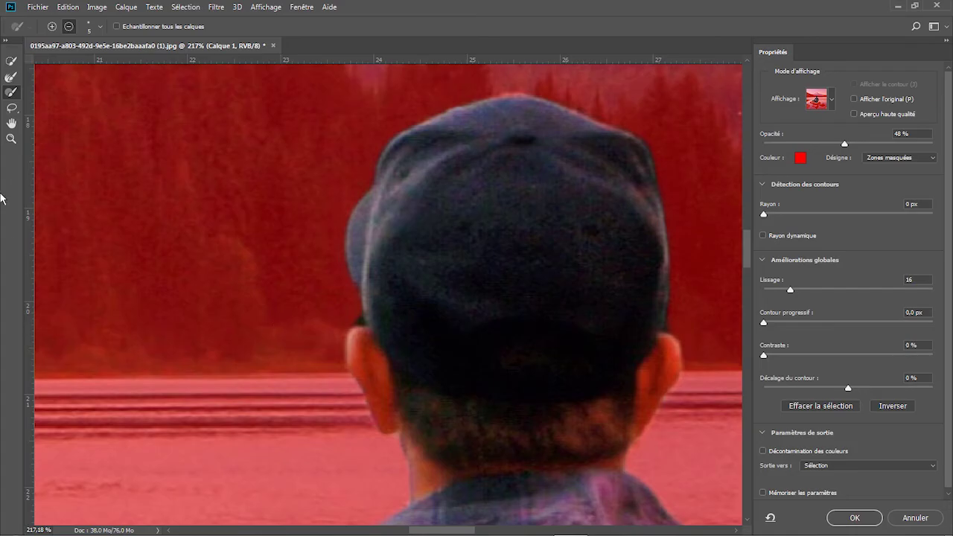
- Paint the leftover background between the cap and both ears out of the selection
{"action": "left_click", "coordinate": [11, 139]}
{"action": "left_click_drag", "start_coordinate": [335, 316], "coordinate": [375, 340]}
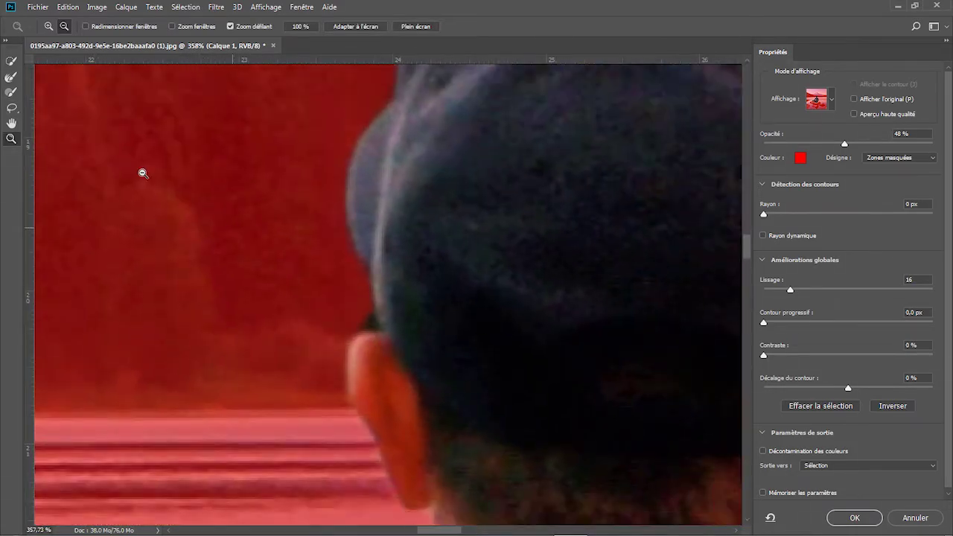
{"action": "left_click", "coordinate": [11, 93]}
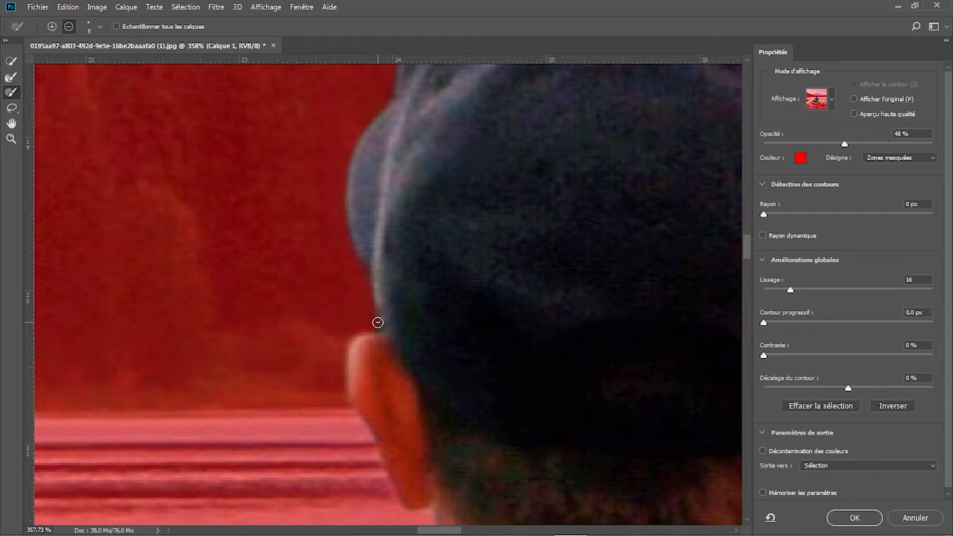
{"action": "scroll", "coordinate": [368, 327], "scroll_direction": "up", "scroll_amount": 5}
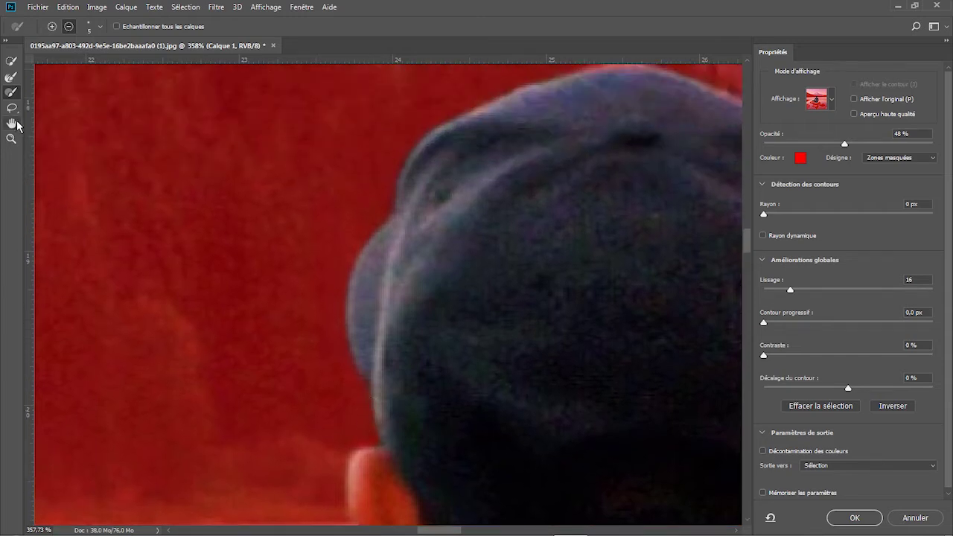
{"action": "left_click", "coordinate": [11, 123]}
{"action": "left_click_drag", "start_coordinate": [585, 215], "coordinate": [221, 157]}
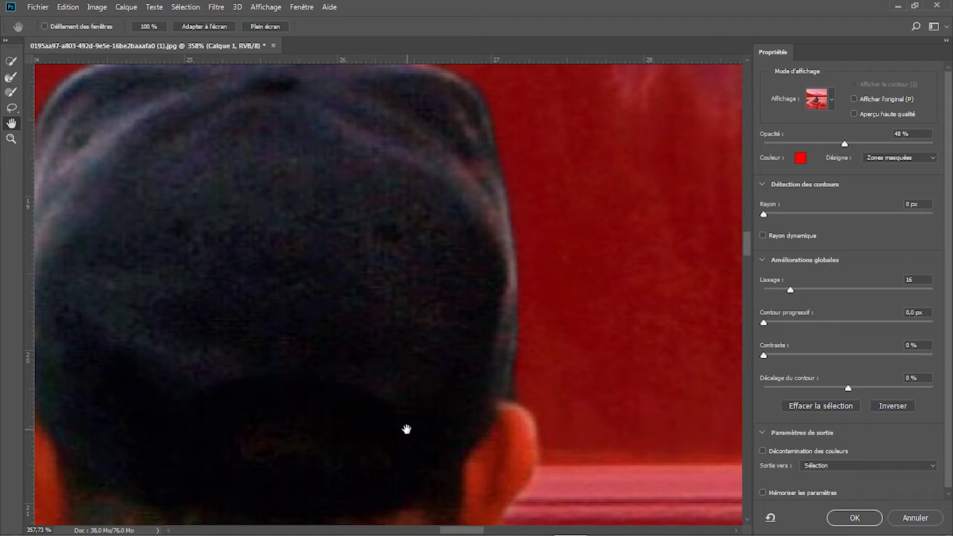
{"action": "left_click", "coordinate": [11, 92]}
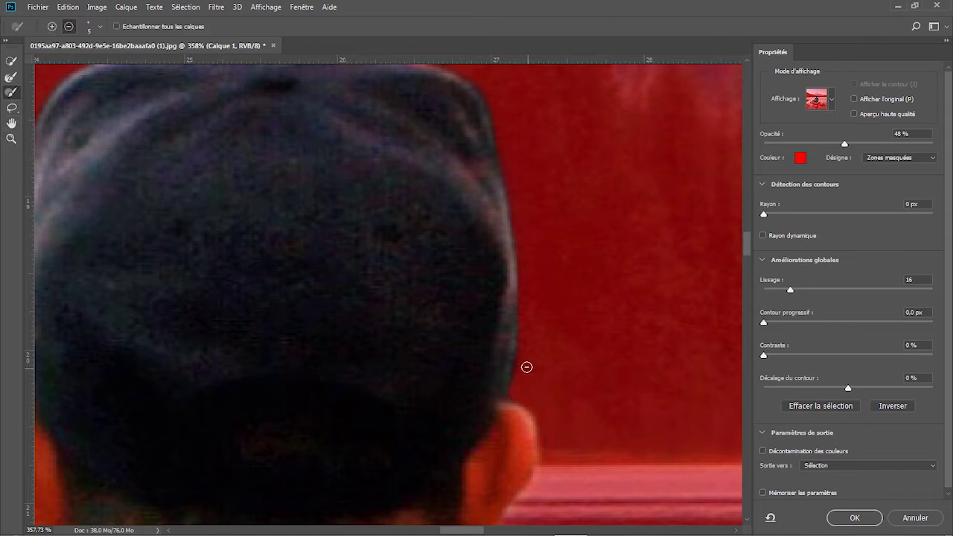
- Switch the refinement brush to add mode and touch up the lower edge of the man's right elbow
{"action": "left_click", "coordinate": [11, 123]}
{"action": "left_click_drag", "start_coordinate": [504, 510], "coordinate": [357, 108]}
{"action": "left_click_drag", "start_coordinate": [407, 389], "coordinate": [499, 162]}
{"action": "left_click", "coordinate": [11, 91]}
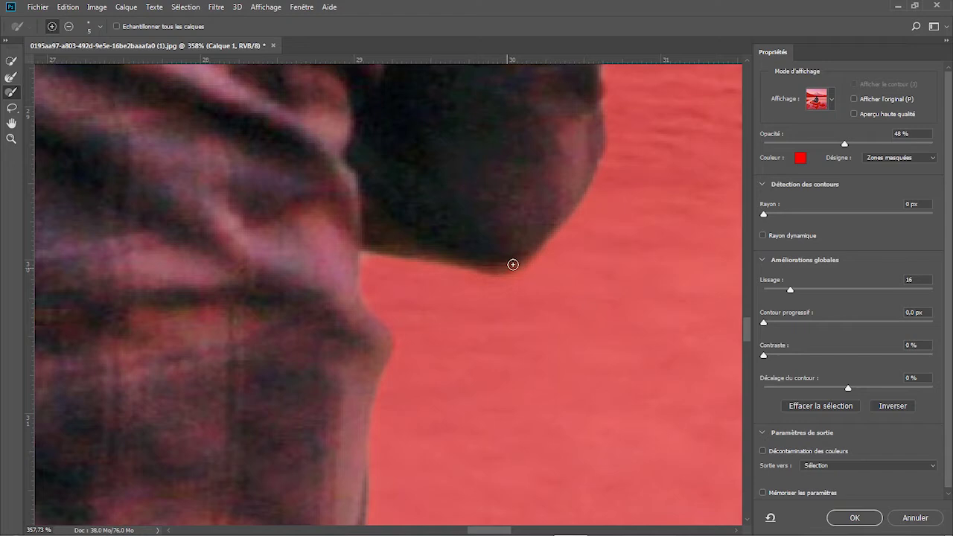
- Subtract the leftover rock along the lower edge of the man's seat with the refinement brush
{"action": "left_click", "coordinate": [11, 122]}
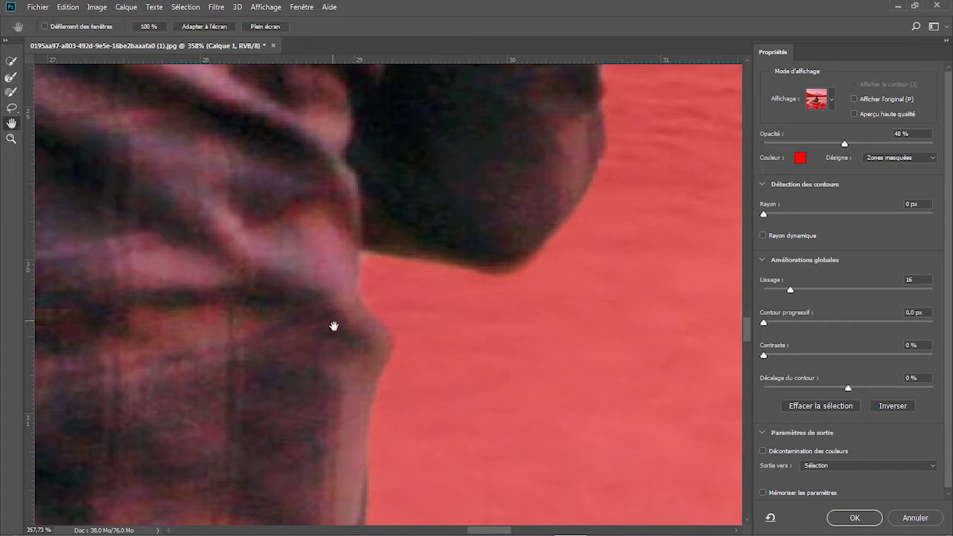
{"action": "scroll", "coordinate": [332, 319], "scroll_direction": "down", "scroll_amount": 5}
{"action": "scroll", "coordinate": [332, 320], "scroll_direction": "left", "scroll_amount": 10}
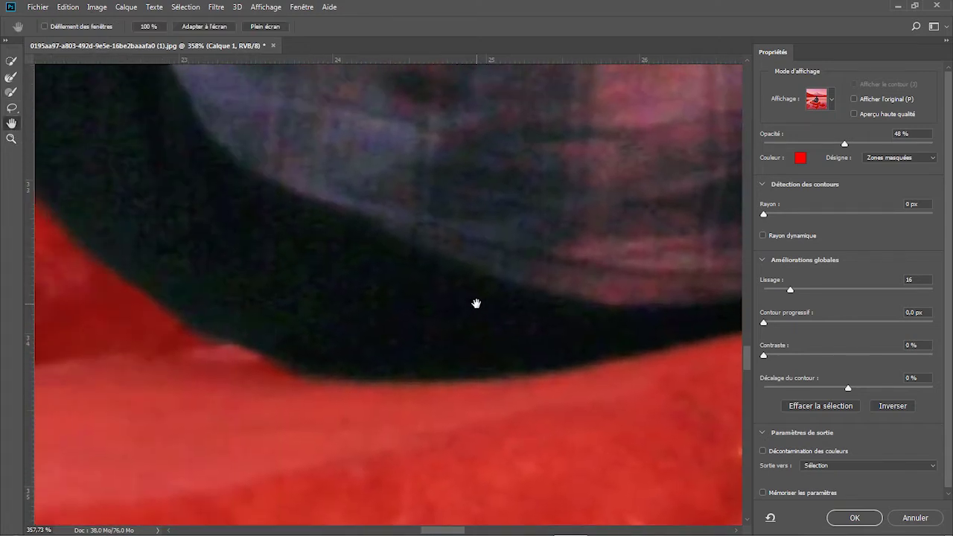
{"action": "left_click", "coordinate": [15, 93]}
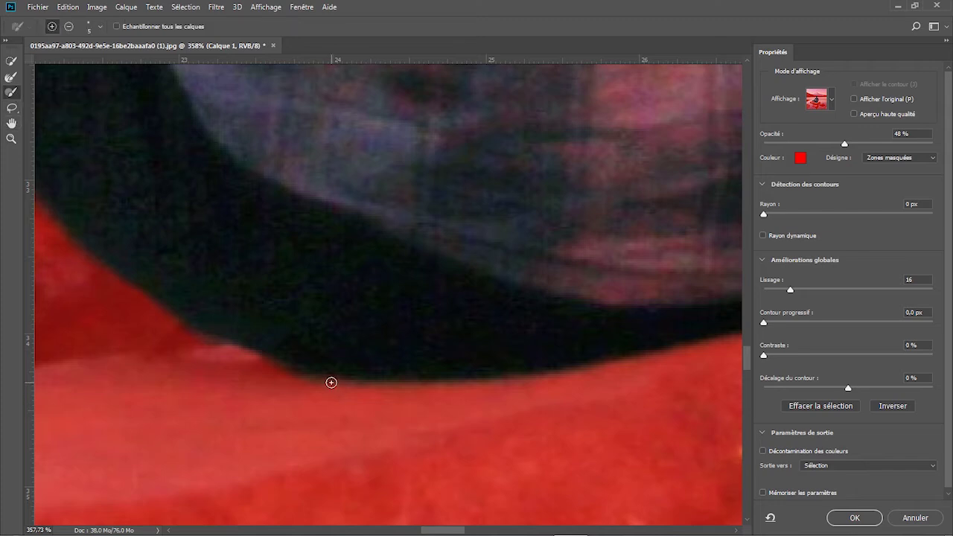
{"action": "key", "text": "alt"}
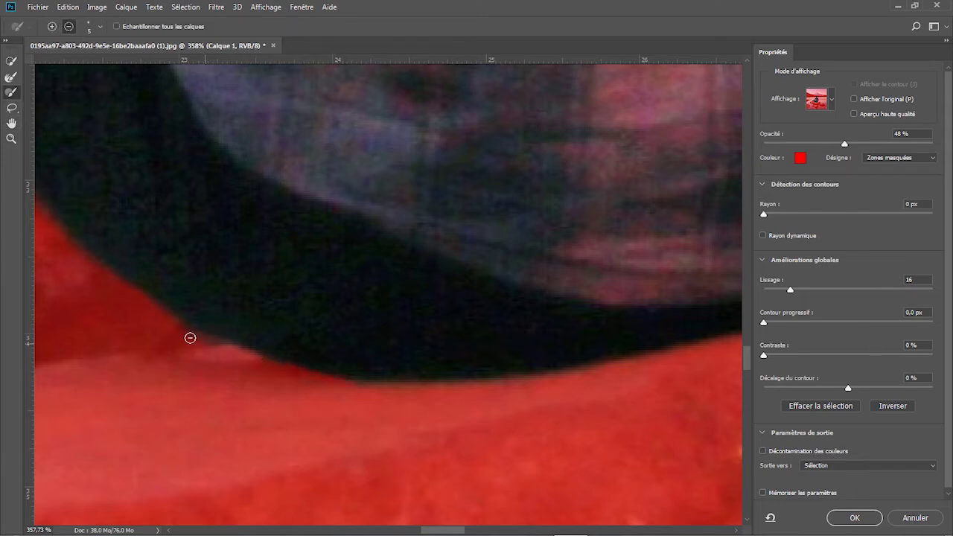
{"action": "mouse_move", "coordinate": [233, 349]}
{"action": "left_mouse_down"}
{"action": "mouse_move", "coordinate": [173, 321]}
{"action": "mouse_move", "coordinate": [630, 442]}
{"action": "mouse_move", "coordinate": [538, 422]}
{"action": "left_mouse_up"}
- Subtract the leftover dark area at the peak of the rock between the man's tucked shoe and his thigh
{"action": "left_click", "coordinate": [11, 123]}
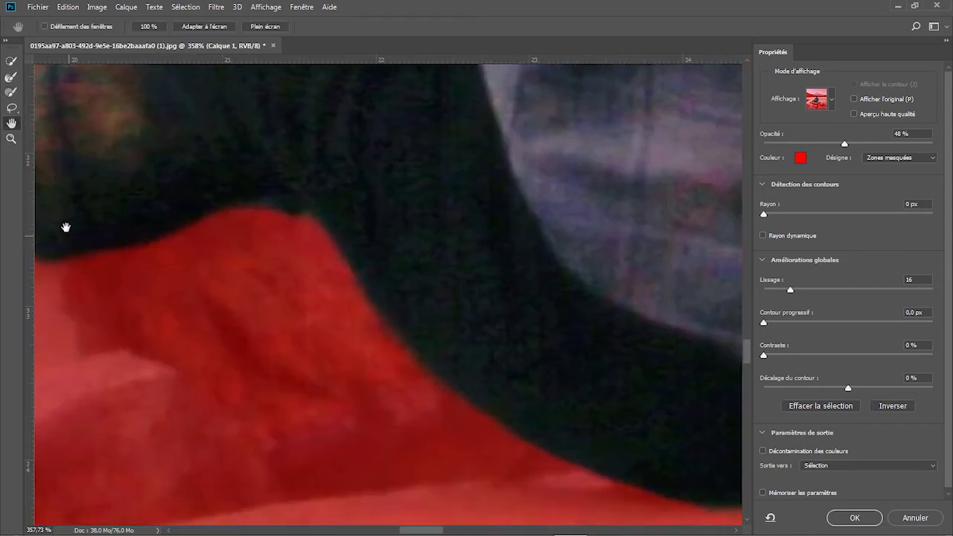
{"action": "left_click", "coordinate": [11, 92]}
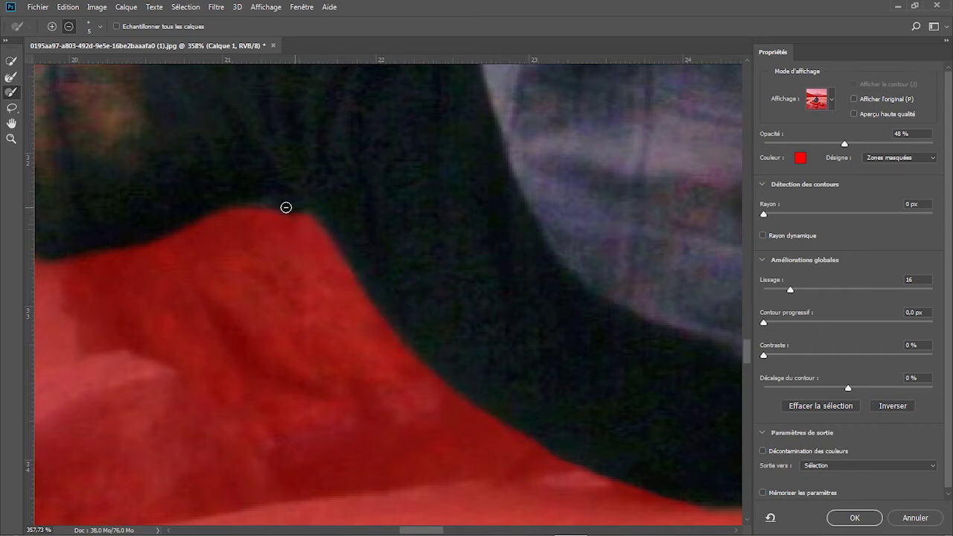
{"action": "scroll", "coordinate": [300, 282], "scroll_direction": "up", "scroll_amount": 2}
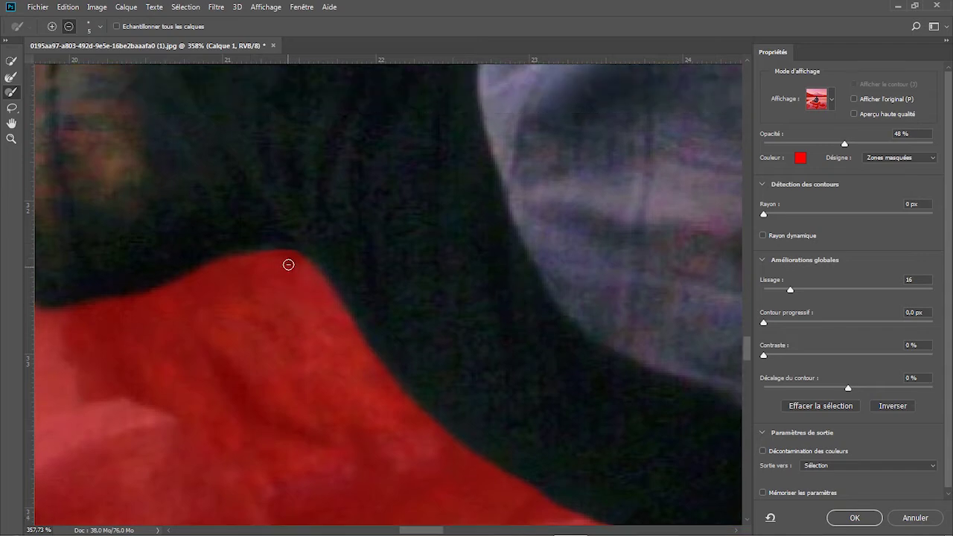
{"action": "left_click_drag", "start_coordinate": [279, 246], "coordinate": [245, 253]}
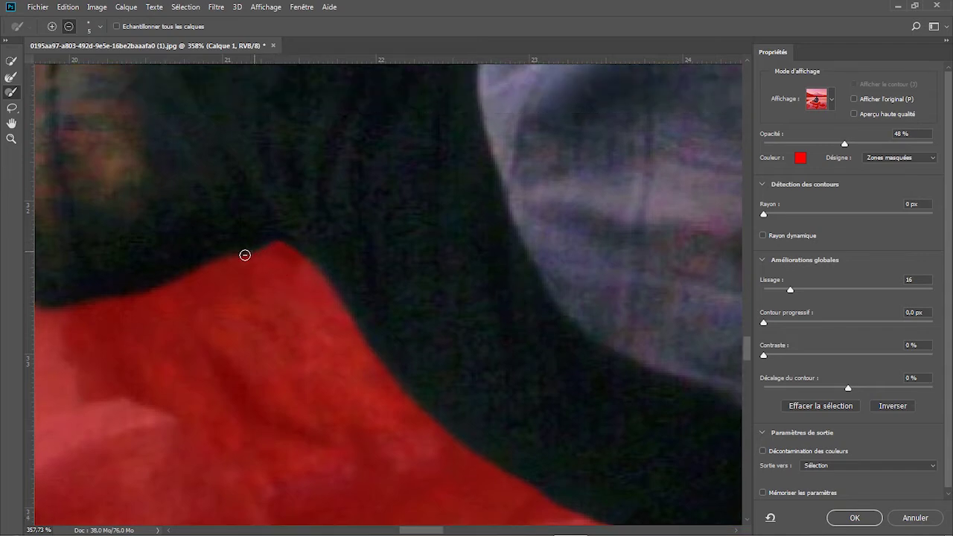
- Subtract the small background remnant at the notch just above the man's tucked shoe
{"action": "left_click", "coordinate": [11, 123]}
{"action": "left_click_drag", "start_coordinate": [119, 290], "coordinate": [298, 406]}
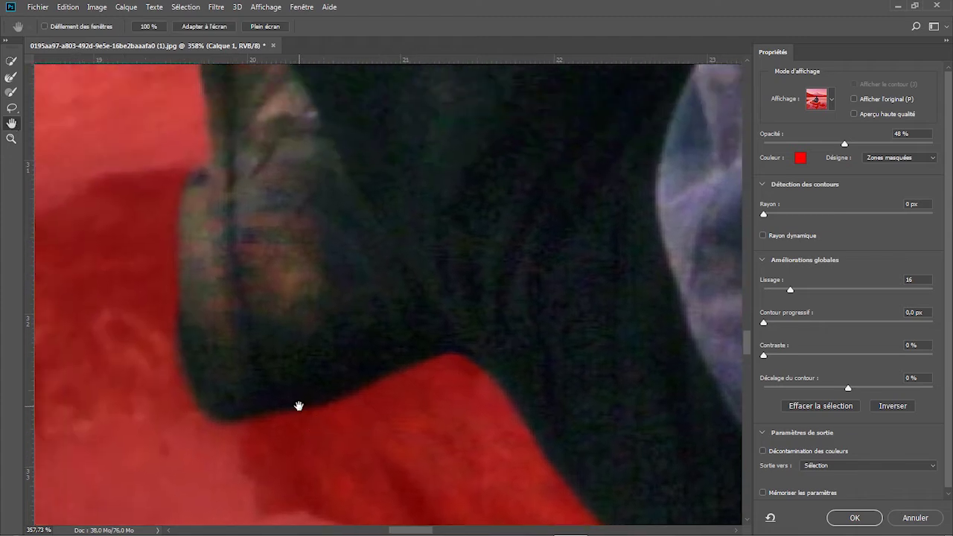
{"action": "left_click", "coordinate": [11, 91]}
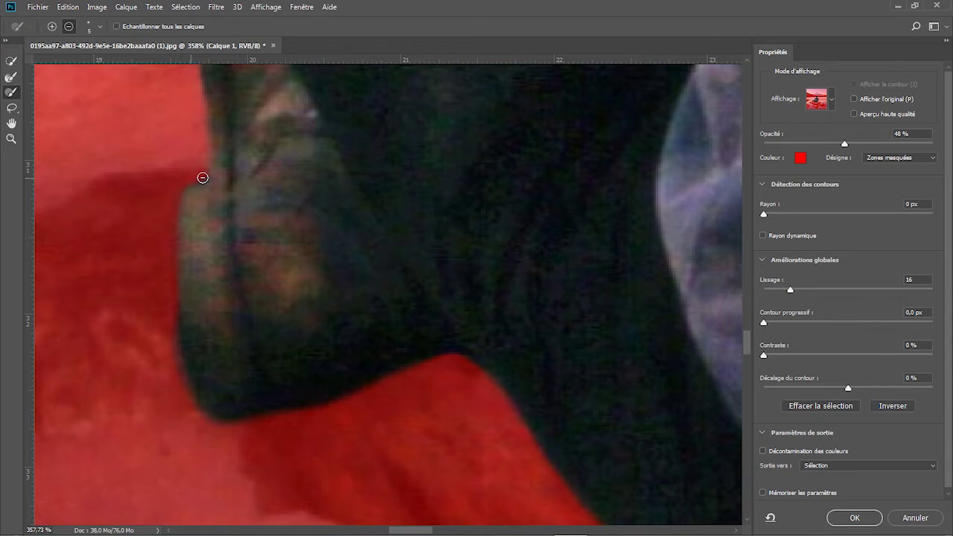
{"action": "scroll", "coordinate": [204, 177], "scroll_direction": "up", "scroll_amount": 5}
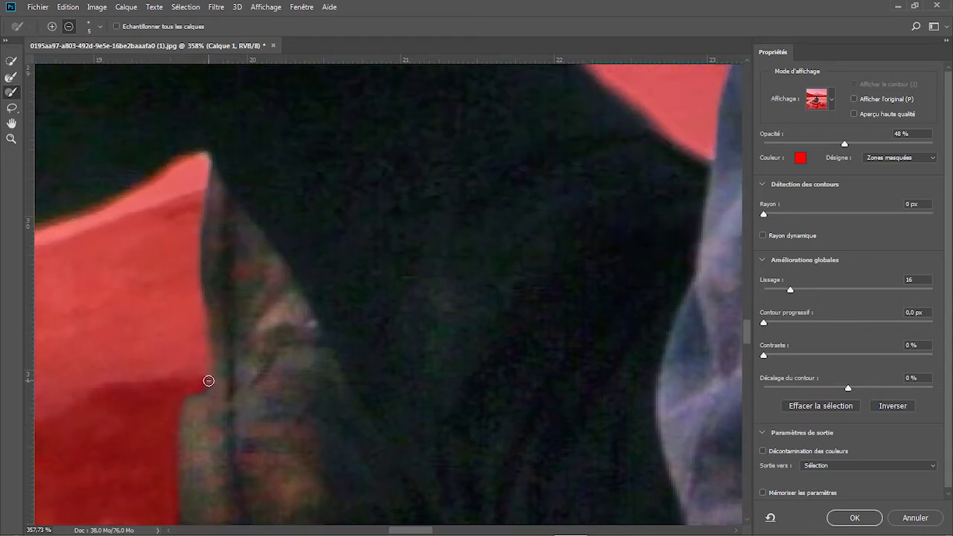
- Subtract the leftover rock around the heel of the boot on the man's extended leg, rounding its lower edge
{"action": "left_click", "coordinate": [11, 123]}
{"action": "left_click_drag", "start_coordinate": [112, 246], "coordinate": [566, 308]}
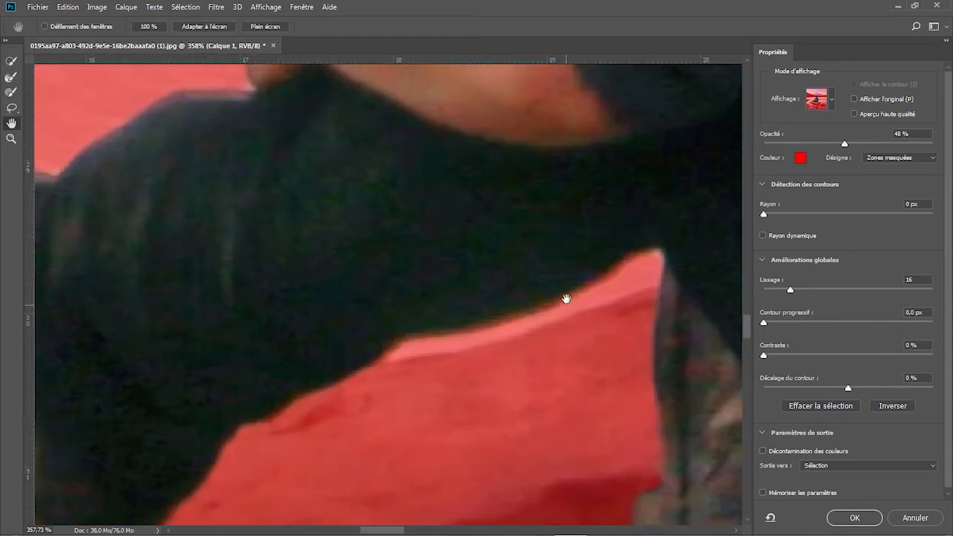
{"action": "left_click_drag", "start_coordinate": [187, 400], "coordinate": [409, 268]}
{"action": "left_click", "coordinate": [11, 92]}
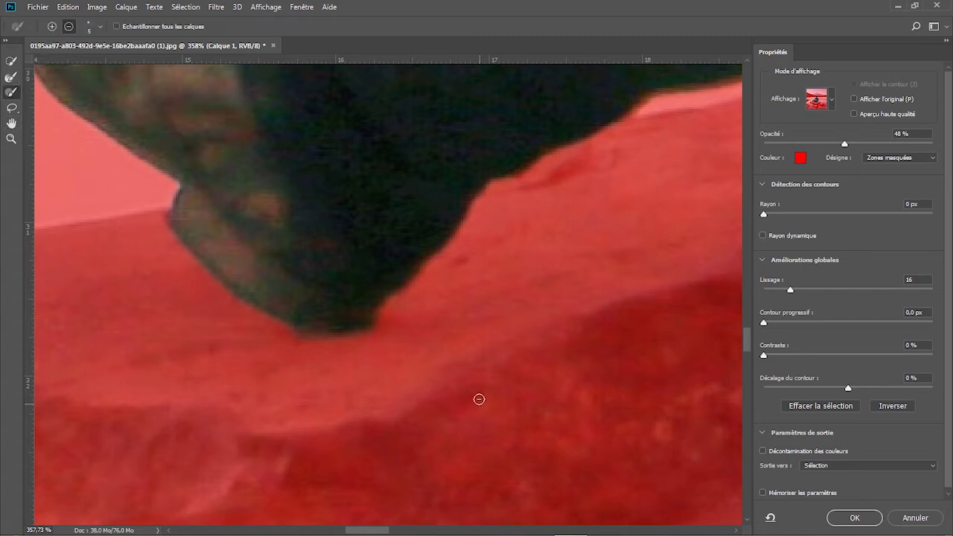
{"action": "mouse_move", "coordinate": [374, 318]}
{"action": "left_mouse_down"}
{"action": "mouse_move", "coordinate": [325, 334]}
{"action": "mouse_move", "coordinate": [274, 328]}
{"action": "left_mouse_up"}
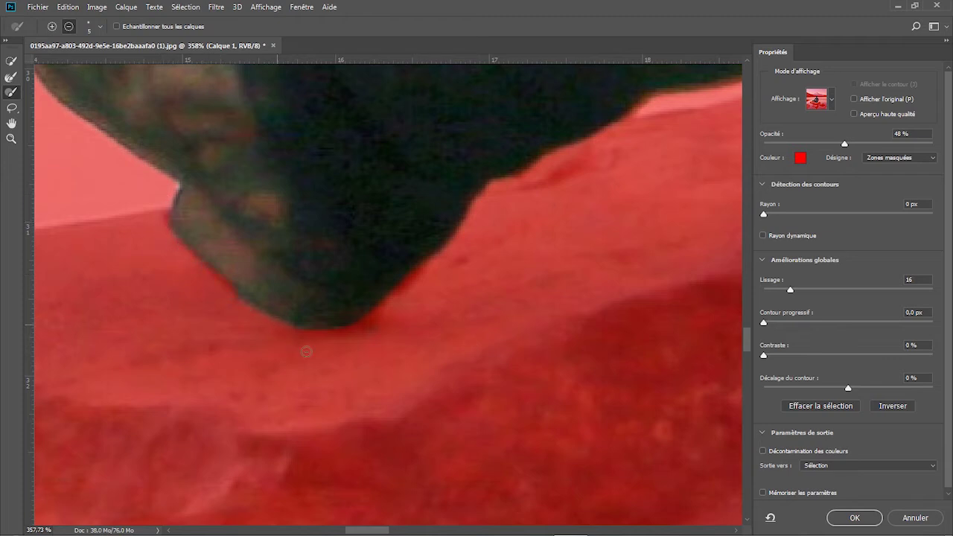
{"action": "scroll", "coordinate": [253, 347], "scroll_direction": "up", "scroll_amount": 1}
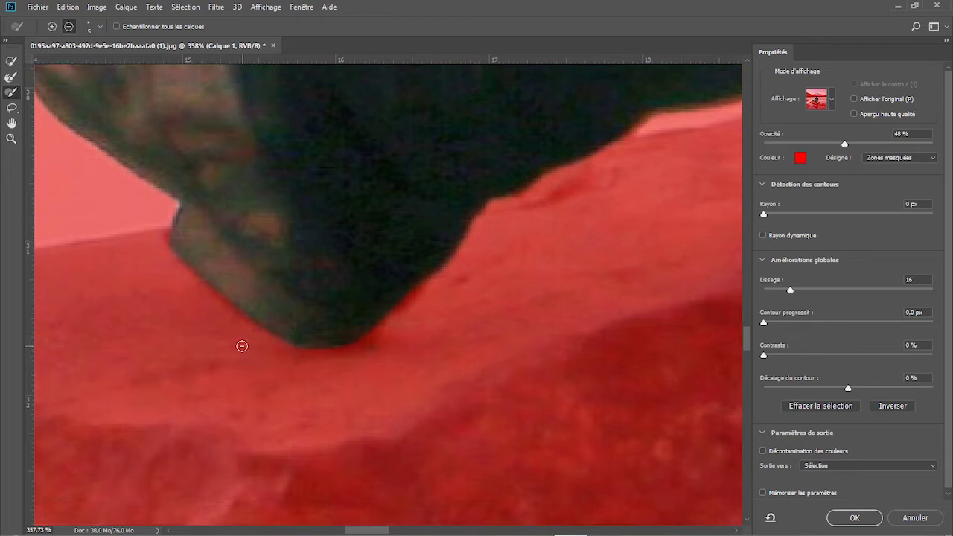
- Examine the remaining outline along the extended leg and left sleeve, and check the whole cutout
{"action": "left_click", "coordinate": [11, 122]}
{"action": "left_click_drag", "start_coordinate": [224, 186], "coordinate": [313, 392]}
{"action": "left_click_drag", "start_coordinate": [240, 157], "coordinate": [171, 397]}
{"action": "left_click_drag", "start_coordinate": [556, 349], "coordinate": [198, 440]}
{"action": "left_click_drag", "start_coordinate": [334, 348], "coordinate": [149, 517]}
{"action": "left_click_drag", "start_coordinate": [476, 312], "coordinate": [359, 453]}
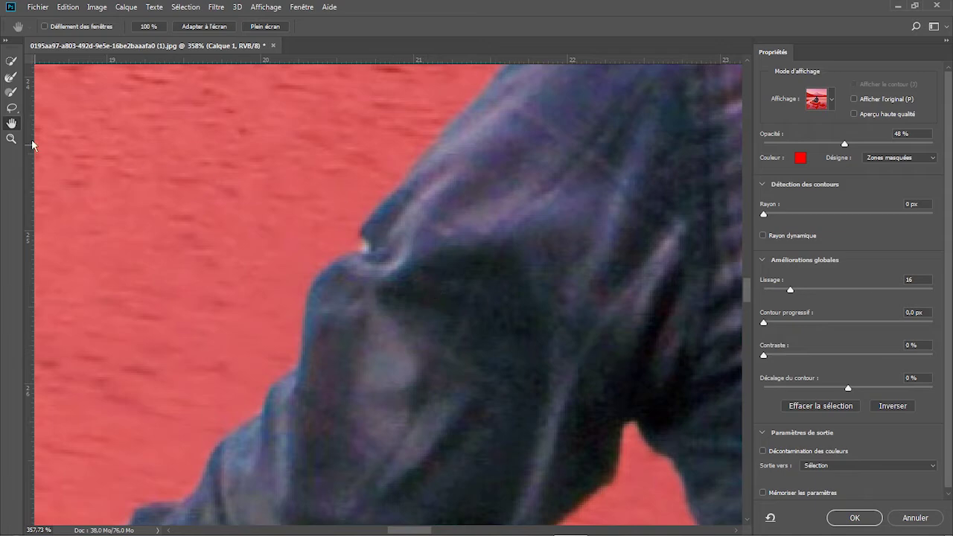
{"action": "left_click", "coordinate": [214, 28]}
{"action": "left_click", "coordinate": [270, 27]}
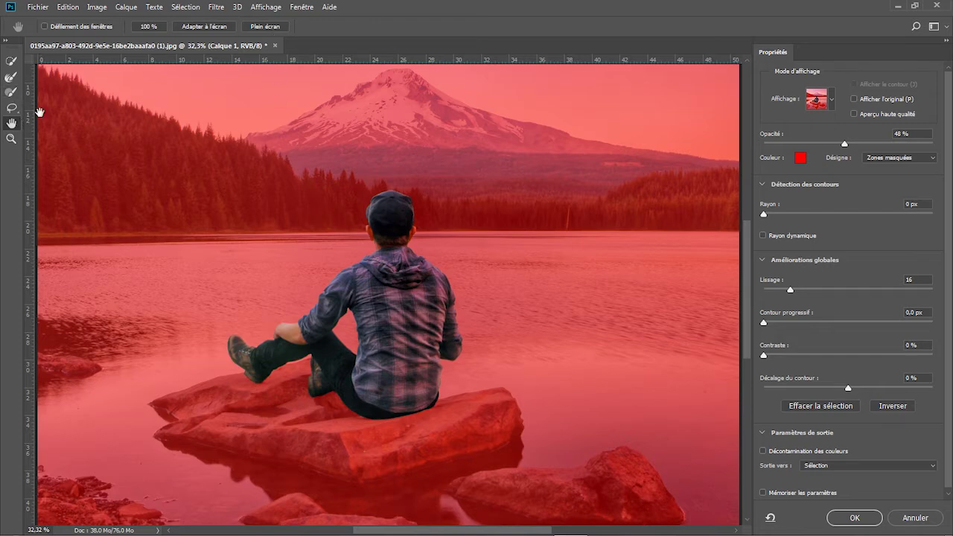
- Accept the refined outline as a selection and copy the selected man onto a new layer
{"action": "left_click", "coordinate": [855, 518]}
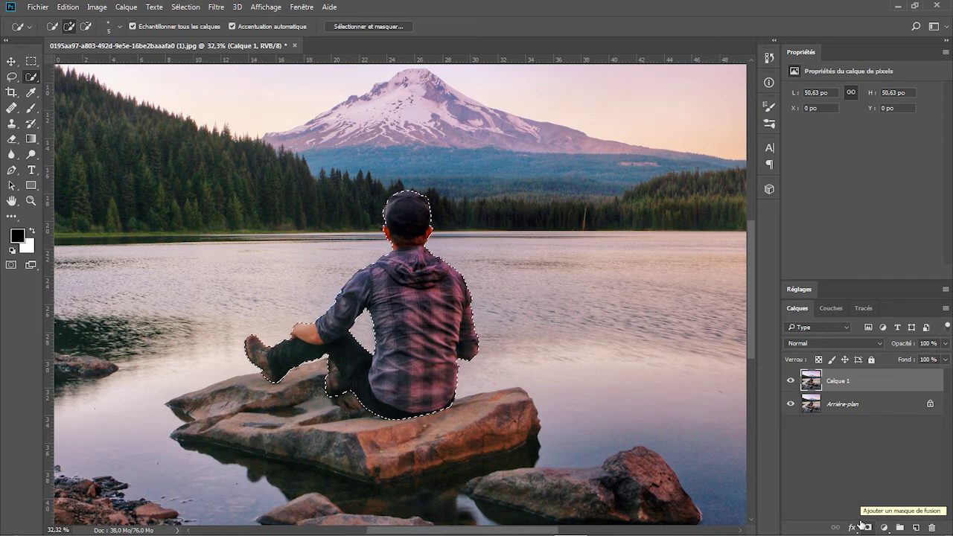
{"action": "key", "text": "ctrl+j"}
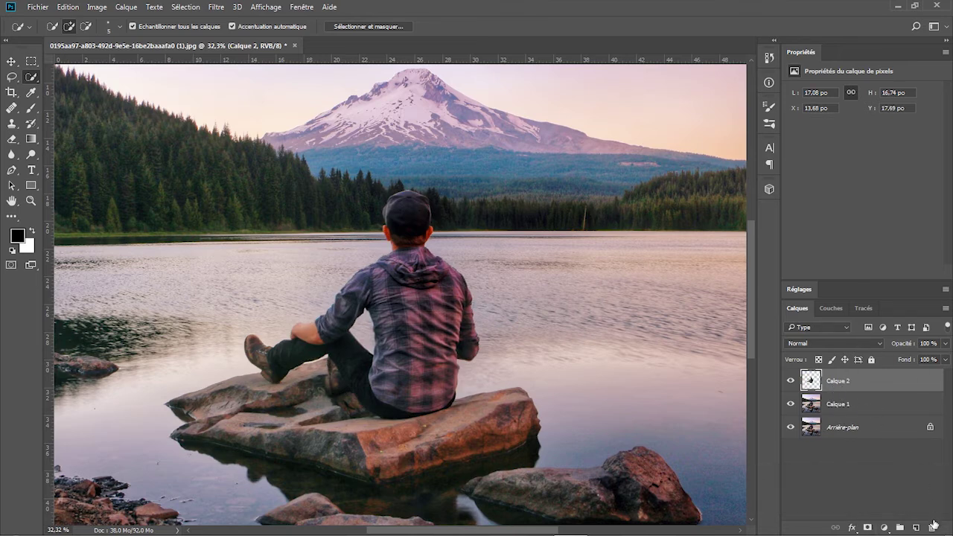
- Create an empty layer above the man's cutout and name it Sujet
{"action": "left_click", "coordinate": [916, 528]}
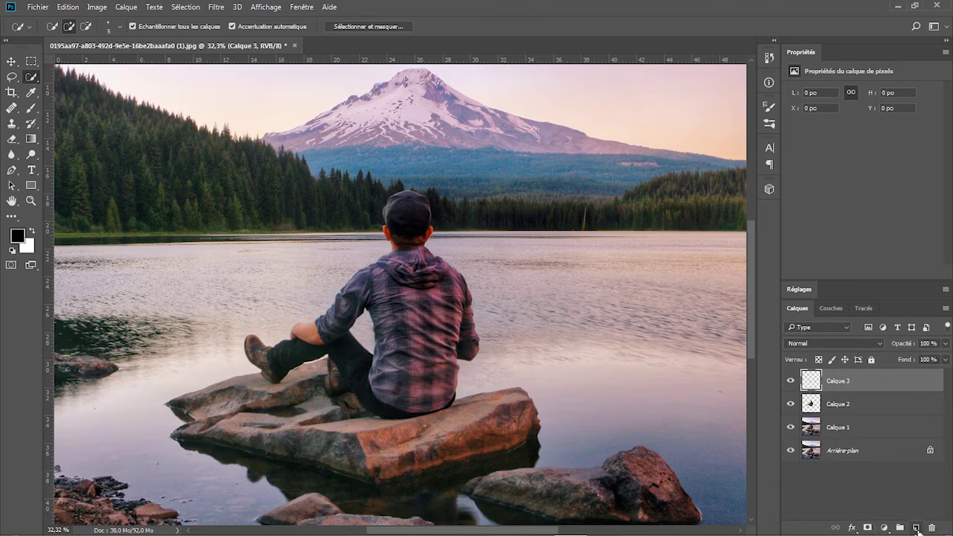
{"action": "double_click", "coordinate": [836, 381]}
{"action": "type", "text": "Sujet"}
{"action": "key", "text": "Return"}
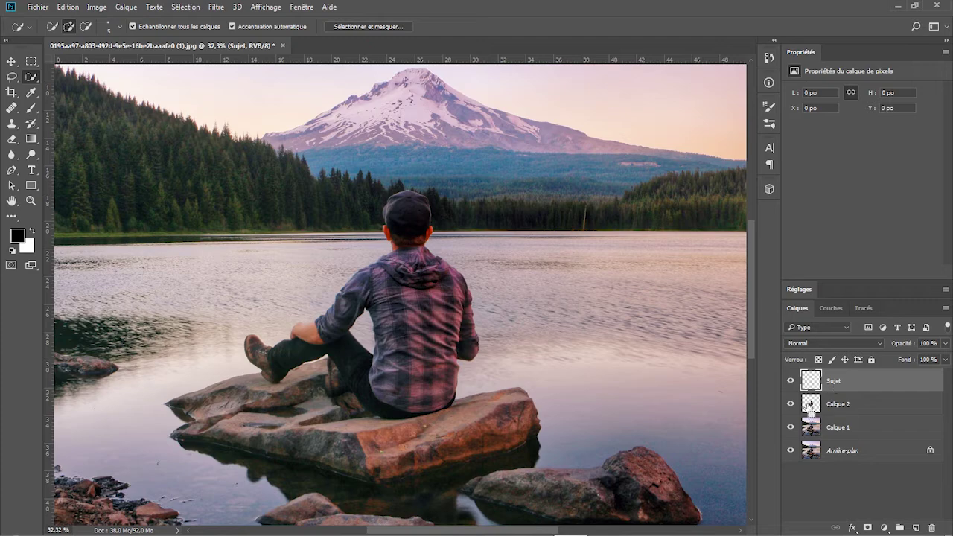
- Load the man's outline from Calque 2 as a selection and fill it with Blanc on the Sujet layer, mode Normal, opacity 100%
{"action": "left_click", "coordinate": [811, 404], "text": "ctrl"}
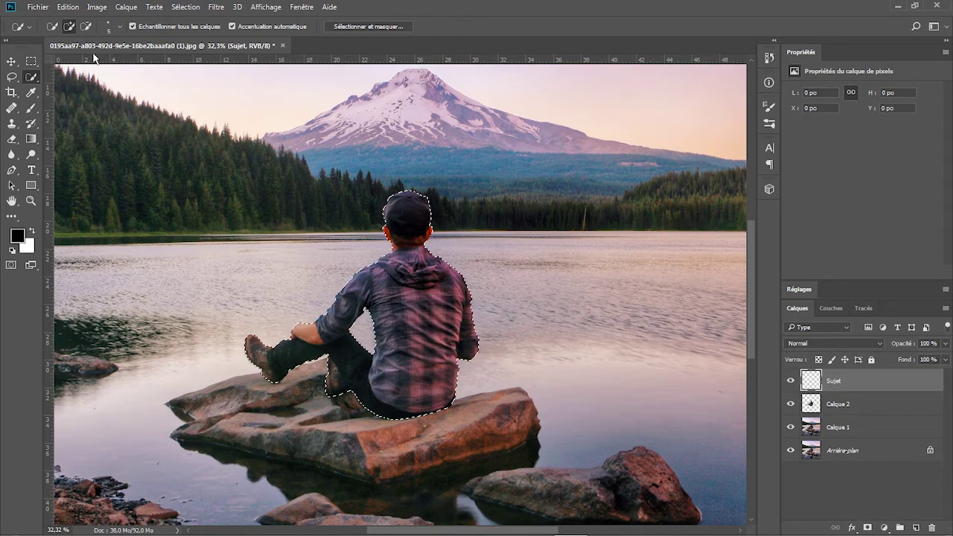
{"action": "left_click", "coordinate": [68, 6]}
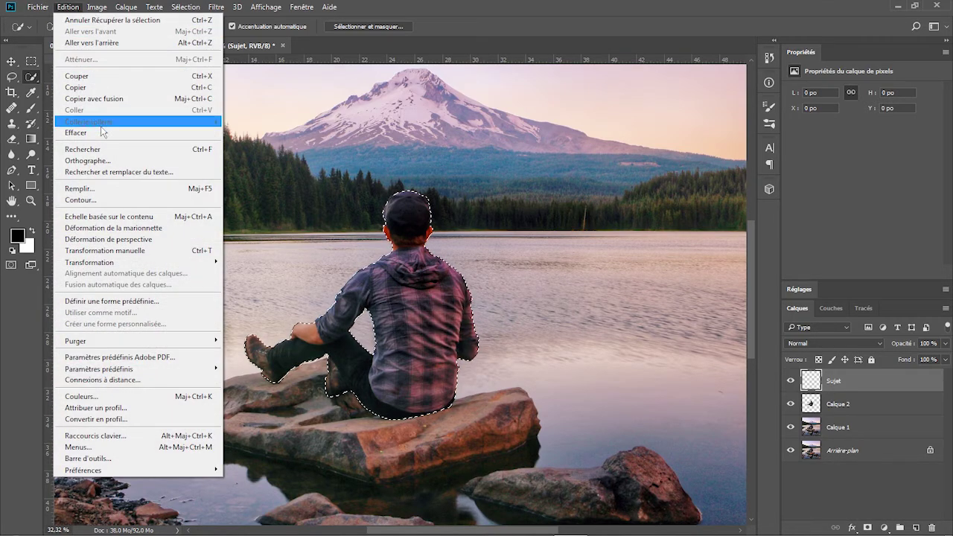
{"action": "left_click", "coordinate": [115, 188]}
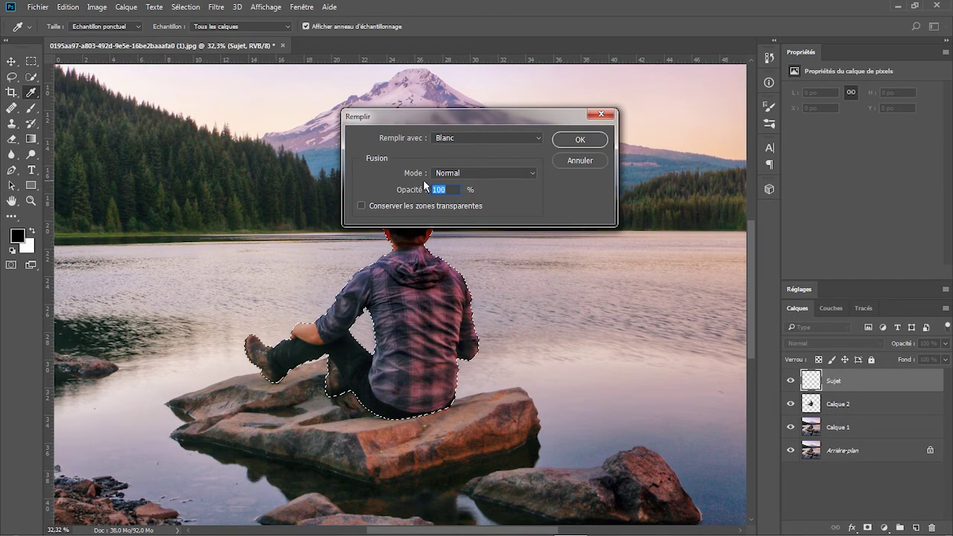
{"action": "left_click", "coordinate": [464, 137]}
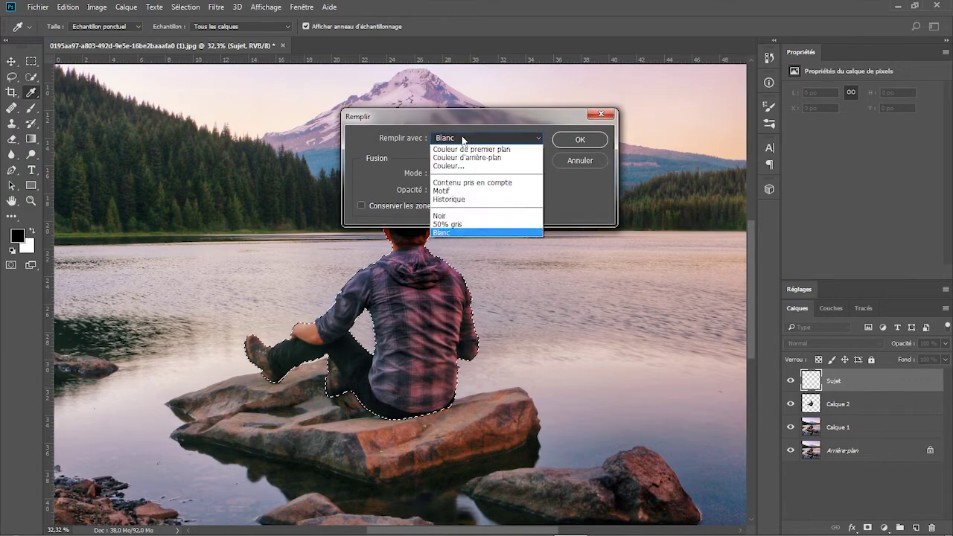
{"action": "left_click", "coordinate": [443, 232]}
{"action": "left_click", "coordinate": [454, 176]}
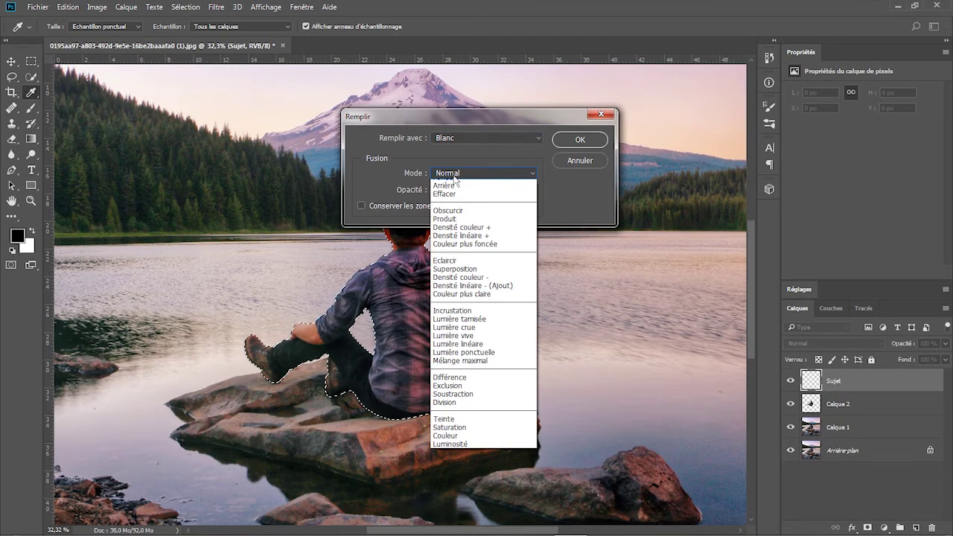
{"action": "left_click", "coordinate": [455, 179]}
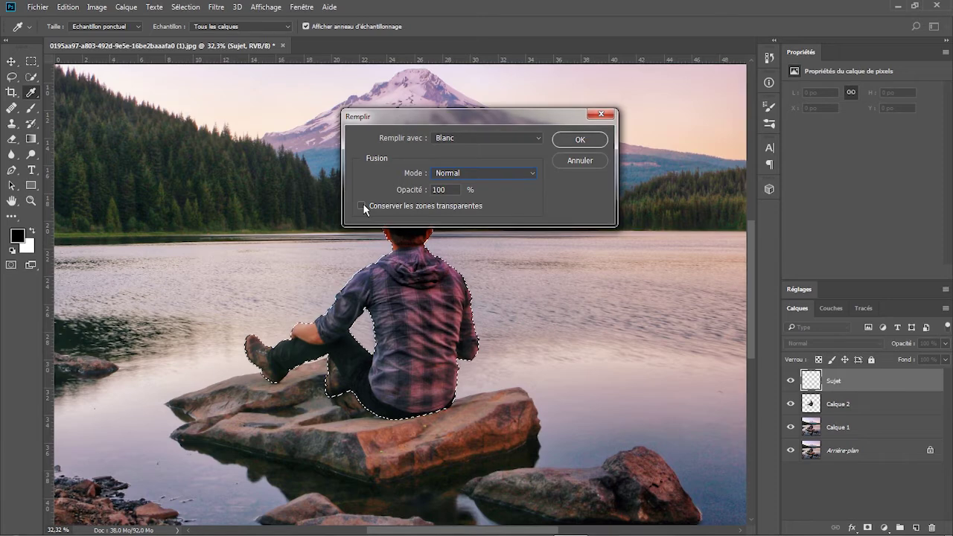
{"action": "left_click", "coordinate": [579, 141]}
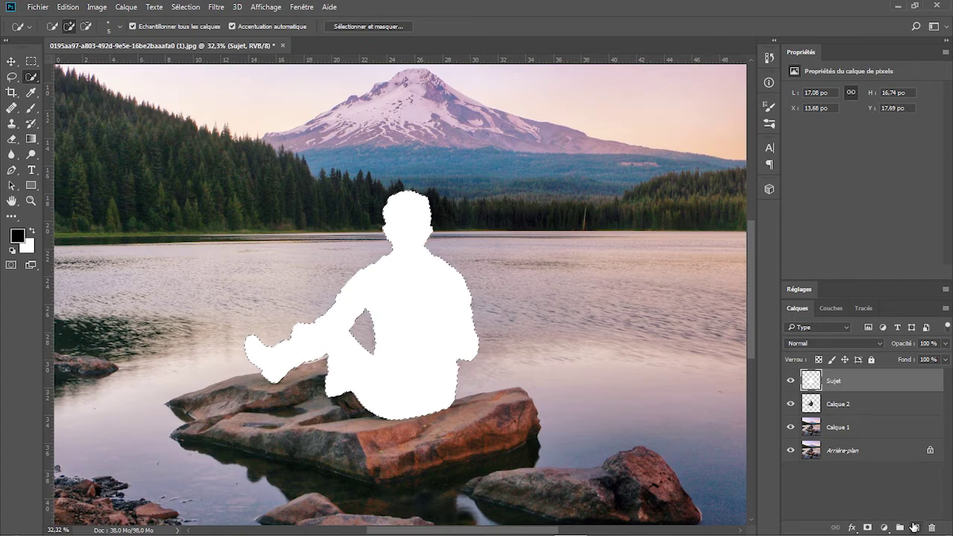
- Select a full-width horizontal band across the man's base, fill it with Blanc on the Sujet layer at 100% opacity, and deselect
{"action": "left_click", "coordinate": [29, 63]}
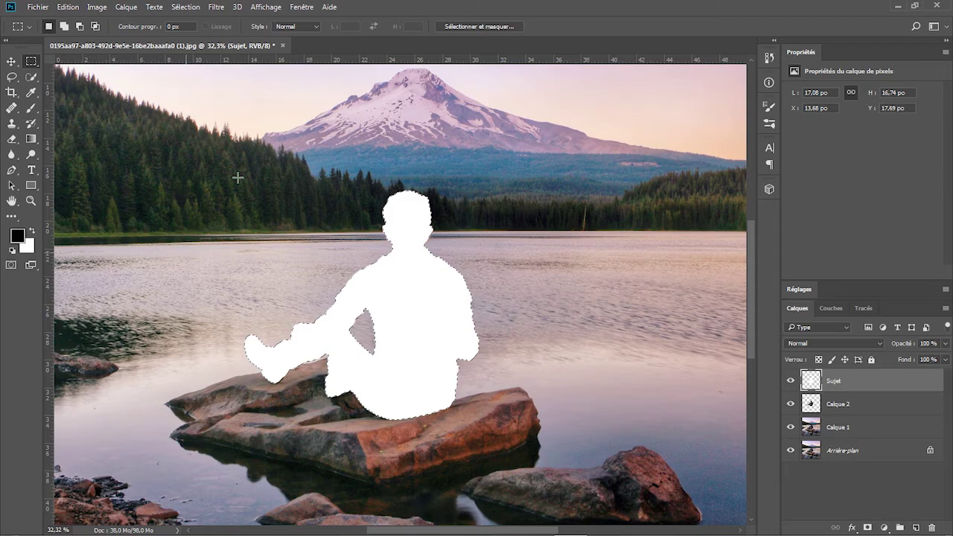
{"action": "key", "text": "z"}
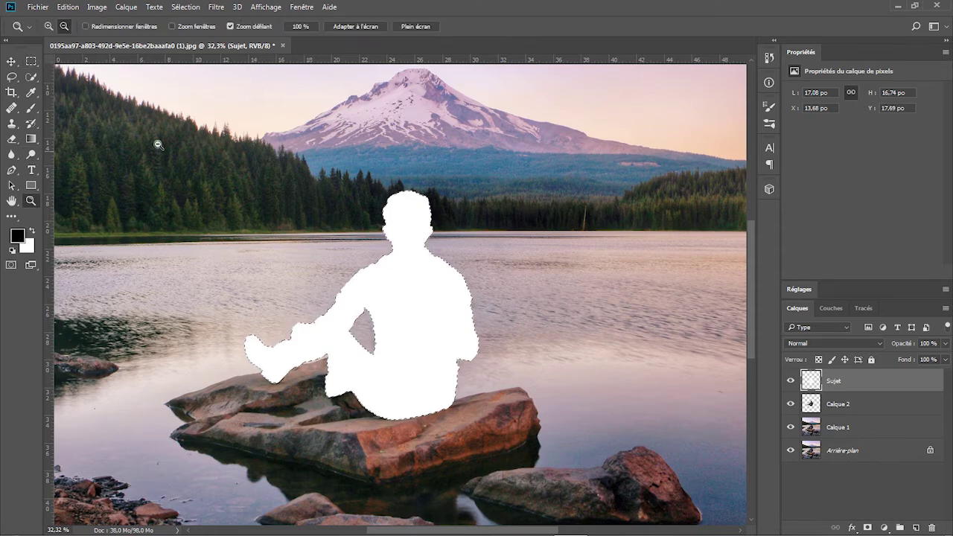
{"action": "left_click", "coordinate": [362, 26]}
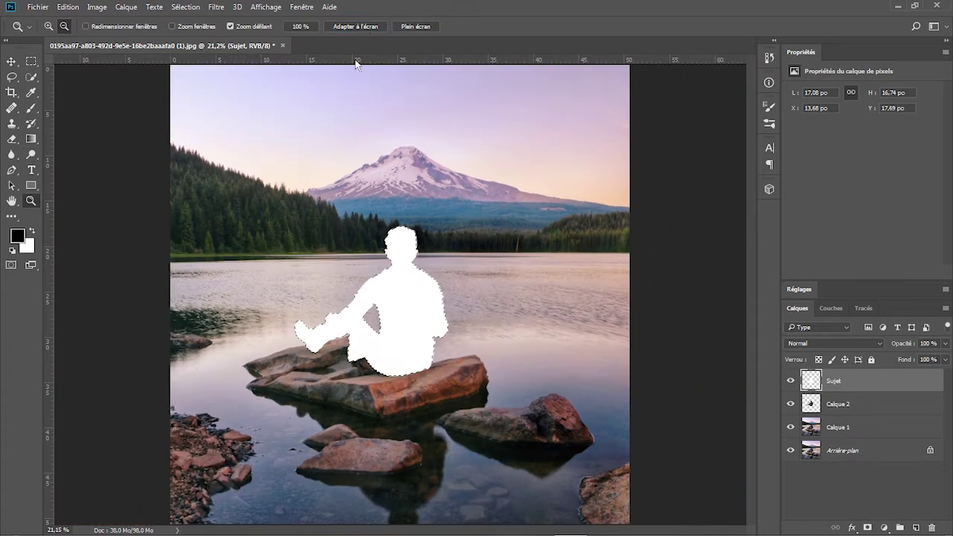
{"action": "left_click", "coordinate": [32, 61]}
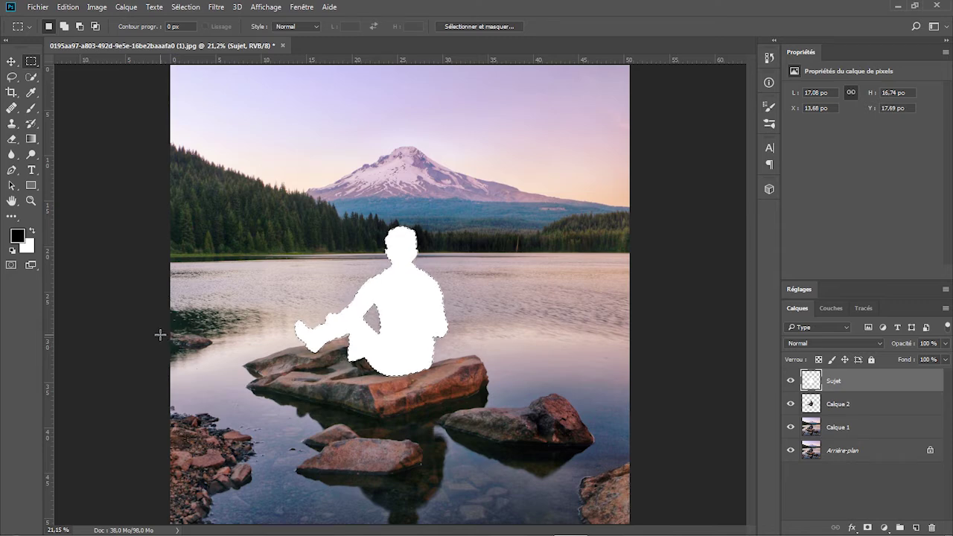
{"action": "left_click_drag", "start_coordinate": [160, 333], "coordinate": [642, 381]}
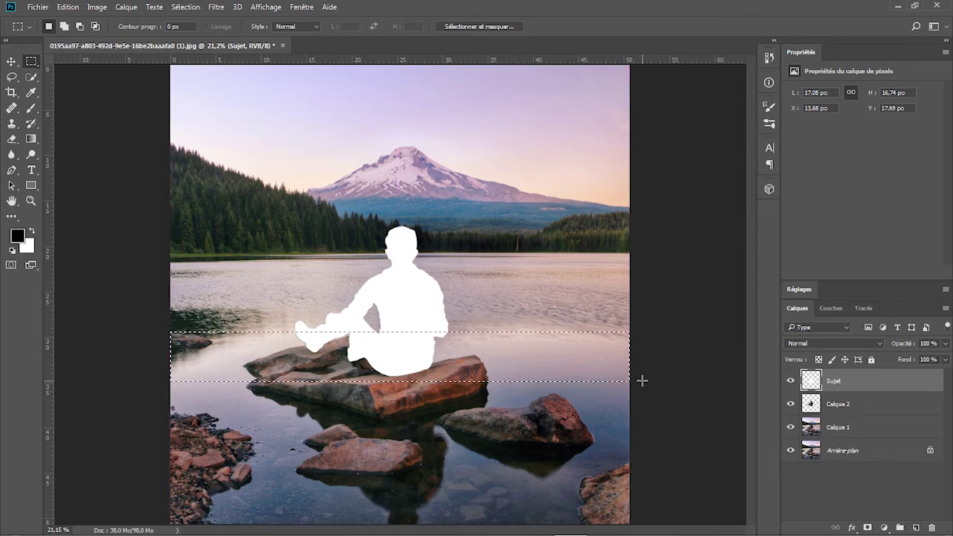
{"action": "left_click", "coordinate": [64, 7]}
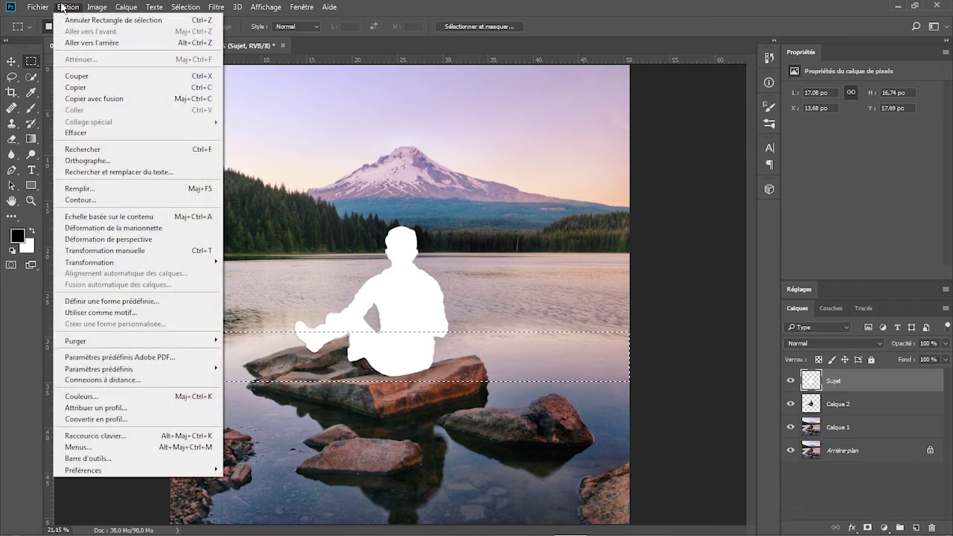
{"action": "left_click", "coordinate": [100, 192]}
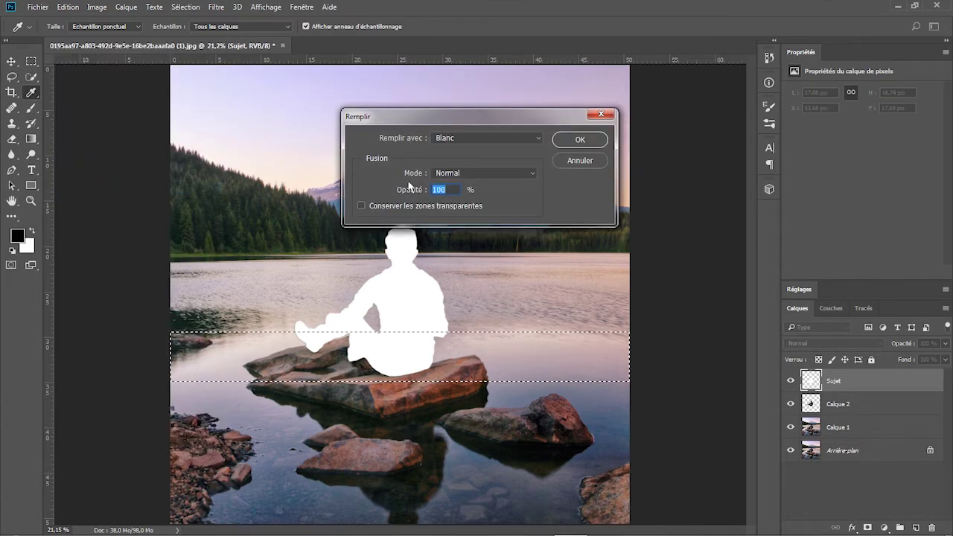
{"action": "left_click", "coordinate": [586, 140]}
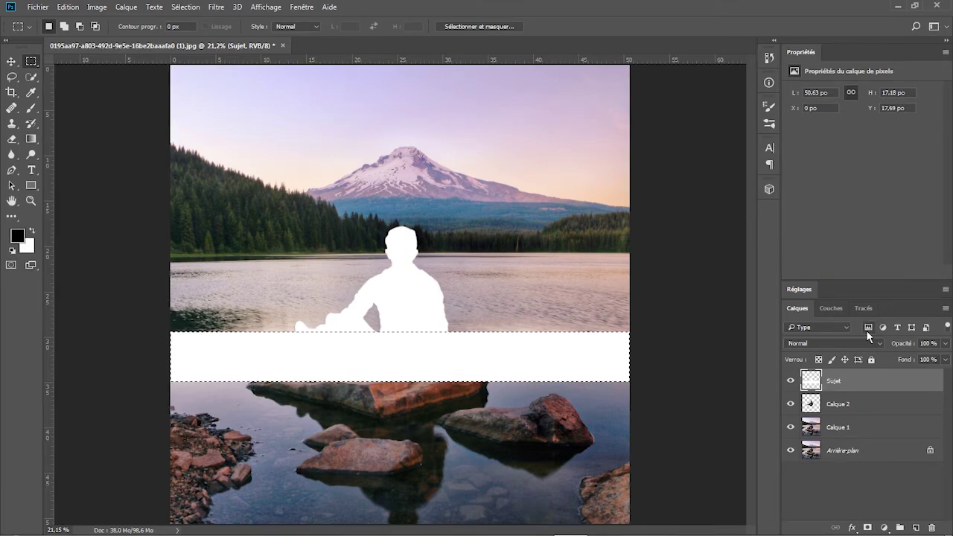
{"action": "left_click", "coordinate": [678, 303]}
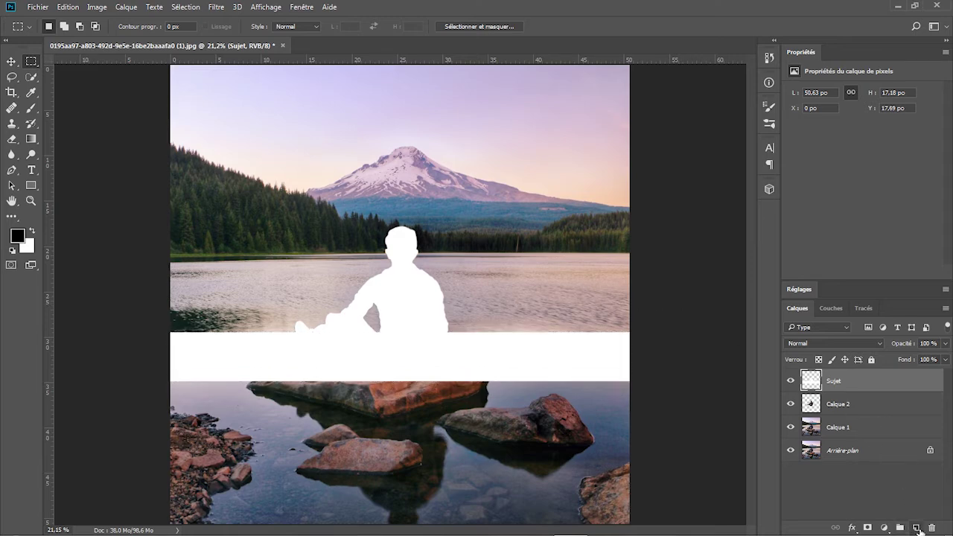
- Create a new layer named Fond and place it directly below the Sujet layer
{"action": "left_click", "coordinate": [917, 528]}
{"action": "double_click", "coordinate": [838, 380]}
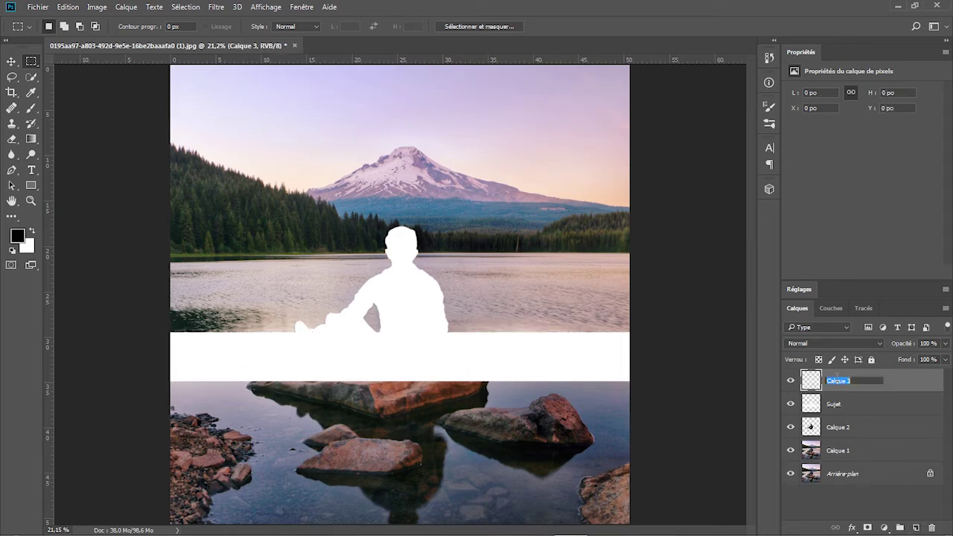
{"action": "type", "text": "Fond"}
{"action": "key", "text": "Return"}
{"action": "left_click_drag", "start_coordinate": [835, 381], "coordinate": [838, 409]}
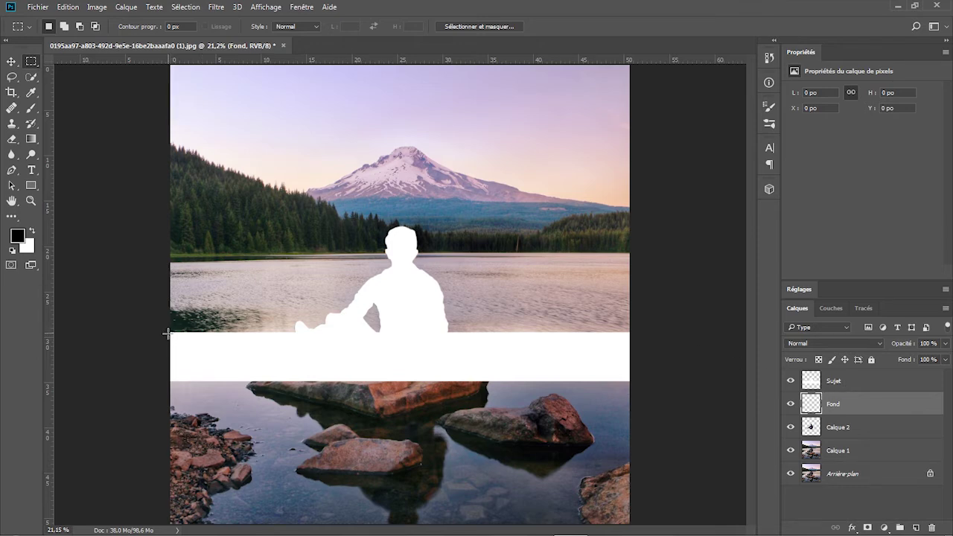
- Select everything above the white band and fill it on Fond with a linear gradient, white at the band fading to black at the mountain's base
{"action": "left_click_drag", "start_coordinate": [170, 334], "coordinate": [643, 15]}
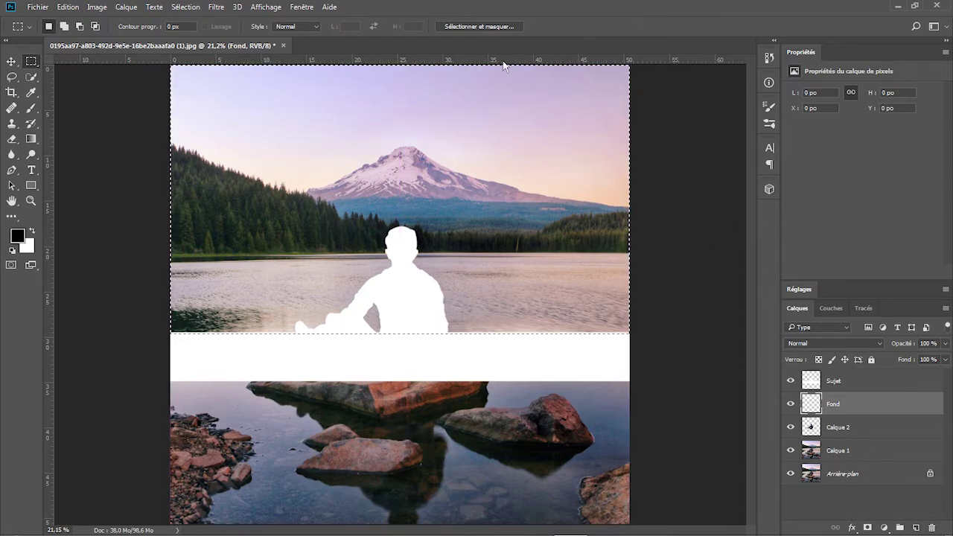
{"action": "left_click", "coordinate": [36, 141]}
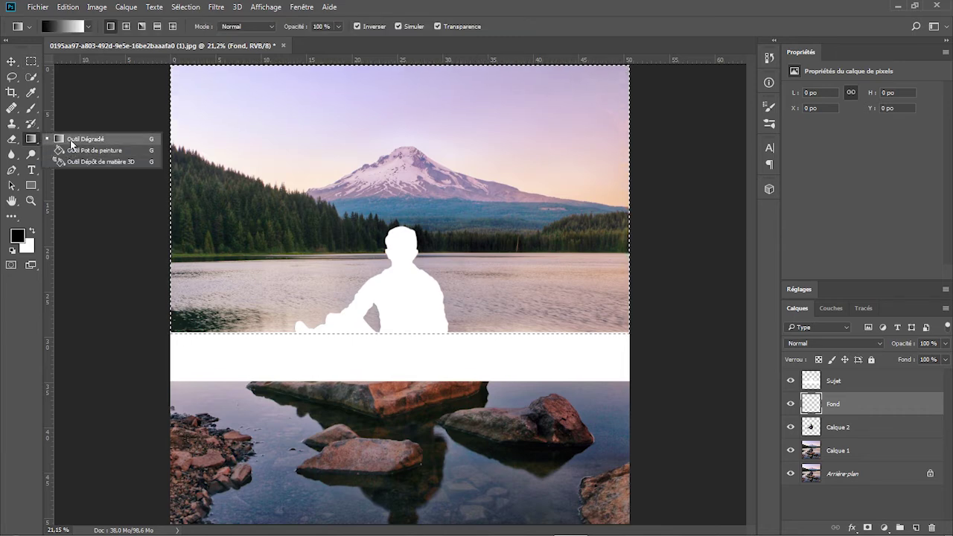
{"action": "left_click", "coordinate": [71, 139]}
{"action": "left_click", "coordinate": [89, 27]}
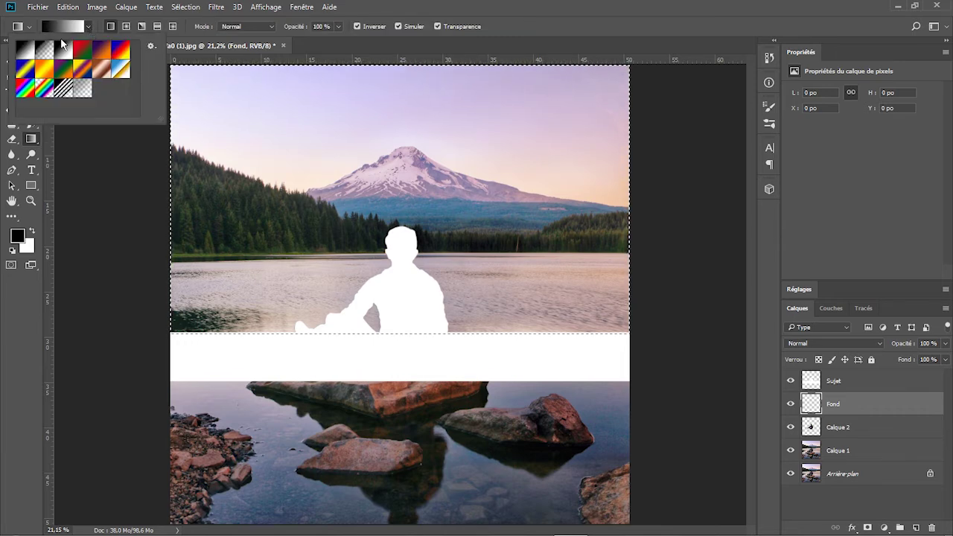
{"action": "double_click", "coordinate": [27, 57]}
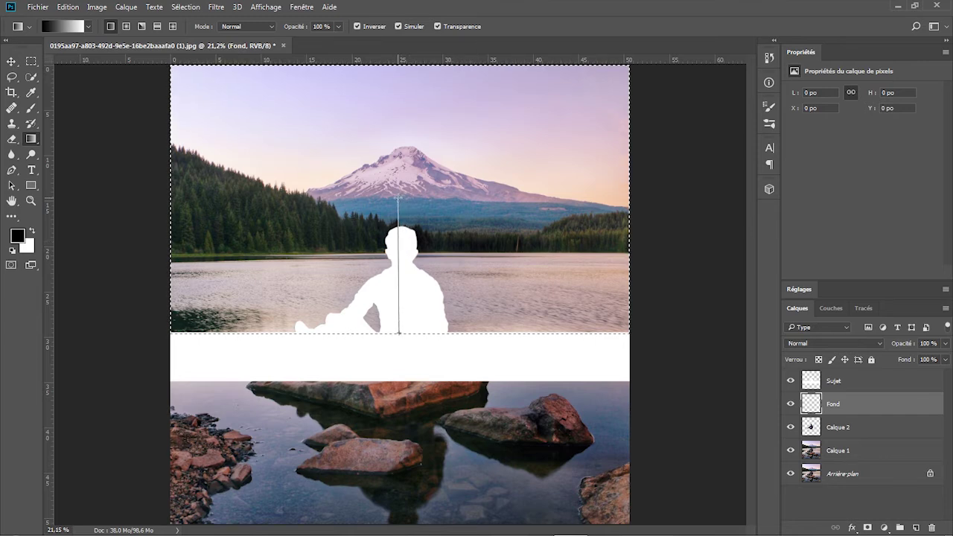
{"action": "left_click_drag", "start_coordinate": [398, 198], "coordinate": [397, 197]}
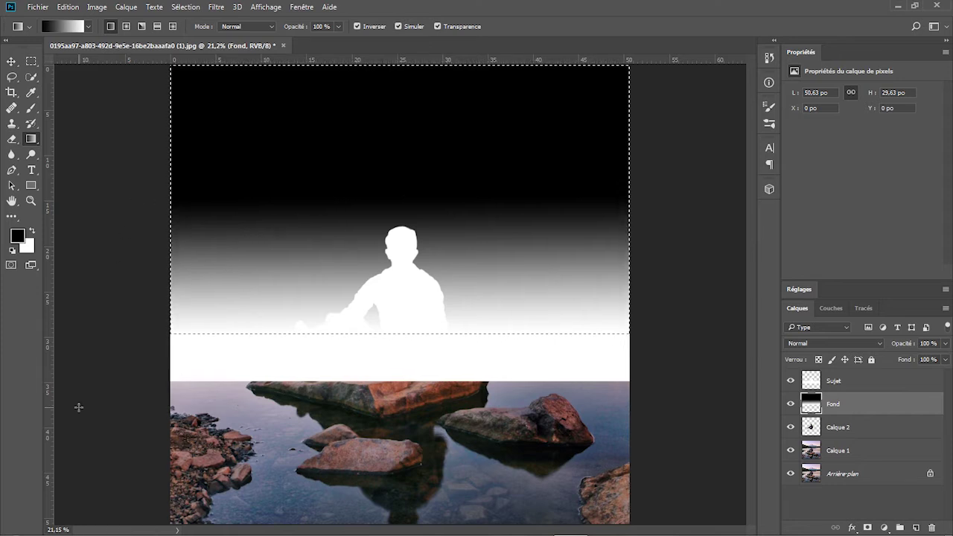
- Select everything below the white band, fill it with the same linear gradient fading downward from white to black, and deselect
{"action": "left_click", "coordinate": [32, 61]}
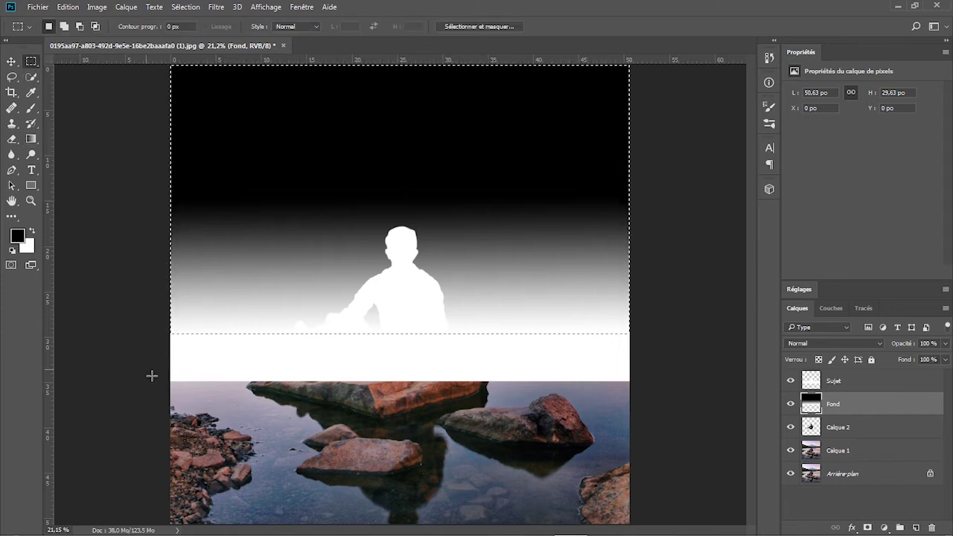
{"action": "left_click_drag", "start_coordinate": [158, 380], "coordinate": [666, 531]}
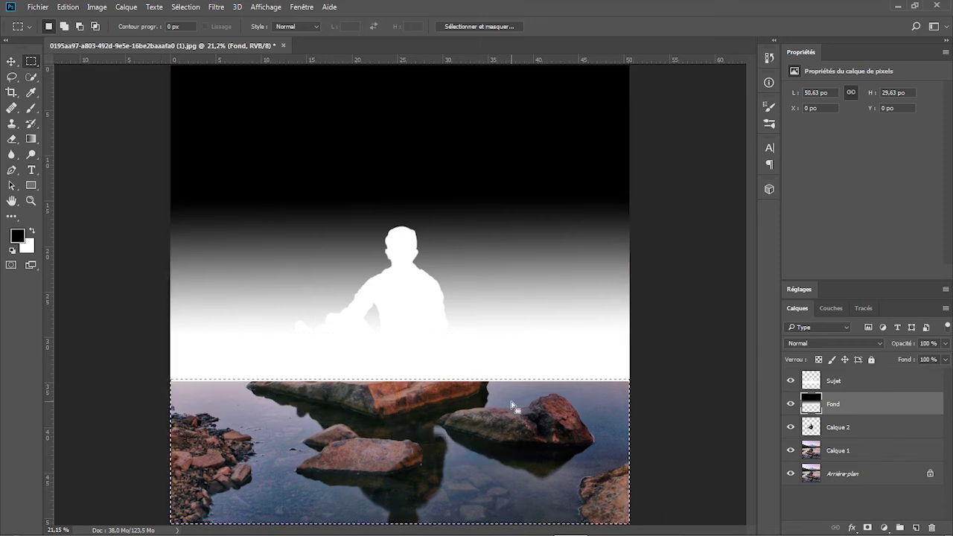
{"action": "left_click", "coordinate": [30, 140]}
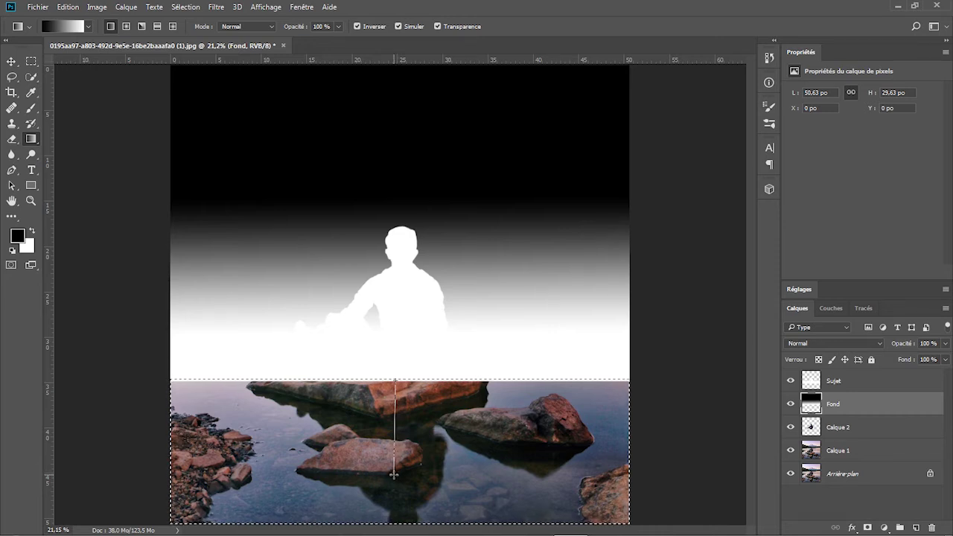
{"action": "left_click_drag", "start_coordinate": [394, 474], "coordinate": [394, 474]}
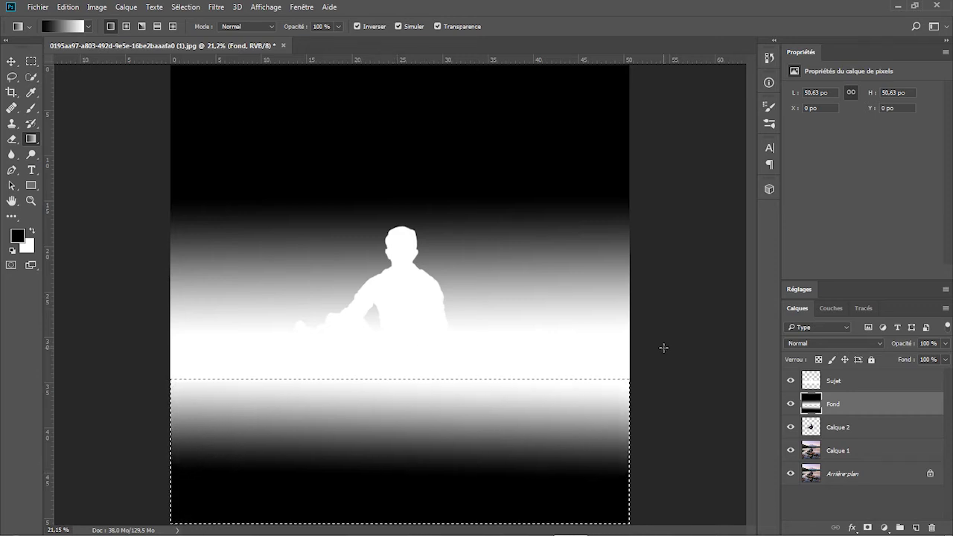
{"action": "left_click", "coordinate": [30, 61]}
{"action": "left_click", "coordinate": [663, 321]}
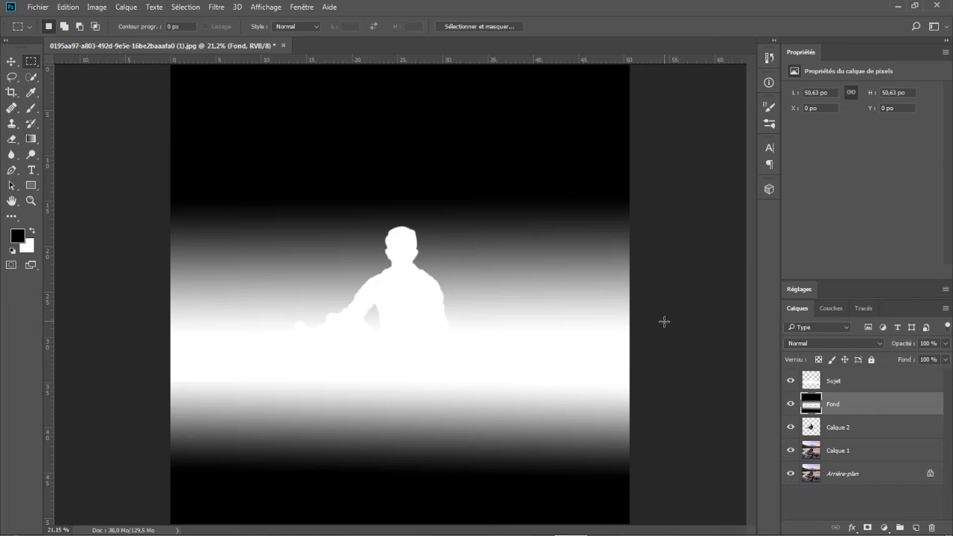
- Add a layer mask to Calque 1 and apply the Fusionné image to it, channel RVB, operation Produit, opacity 100%
{"action": "left_click", "coordinate": [828, 456]}
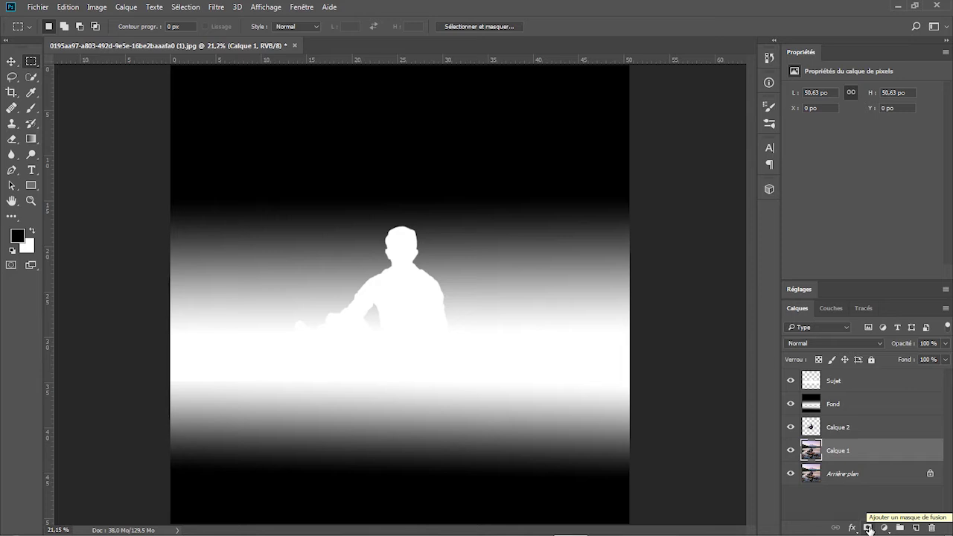
{"action": "left_click", "coordinate": [868, 527]}
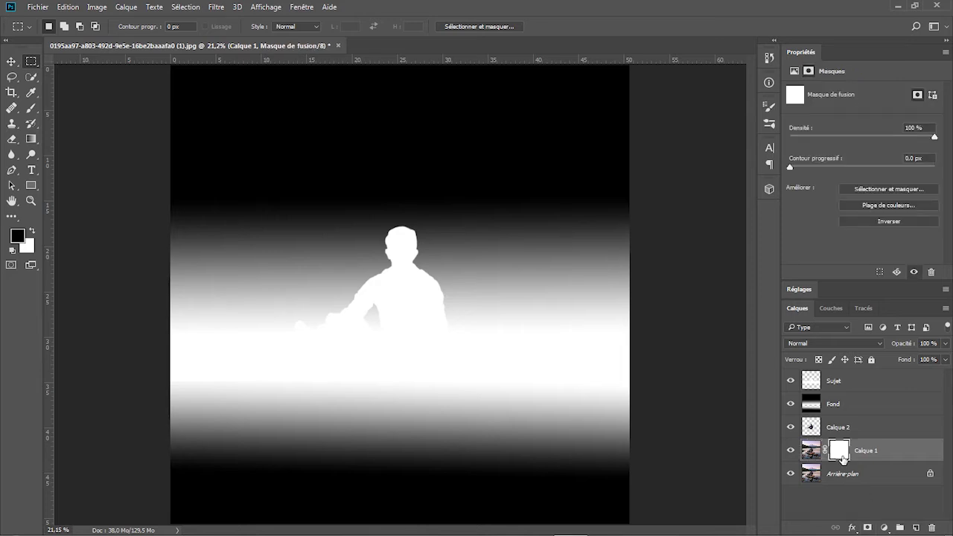
{"action": "left_click", "coordinate": [99, 8]}
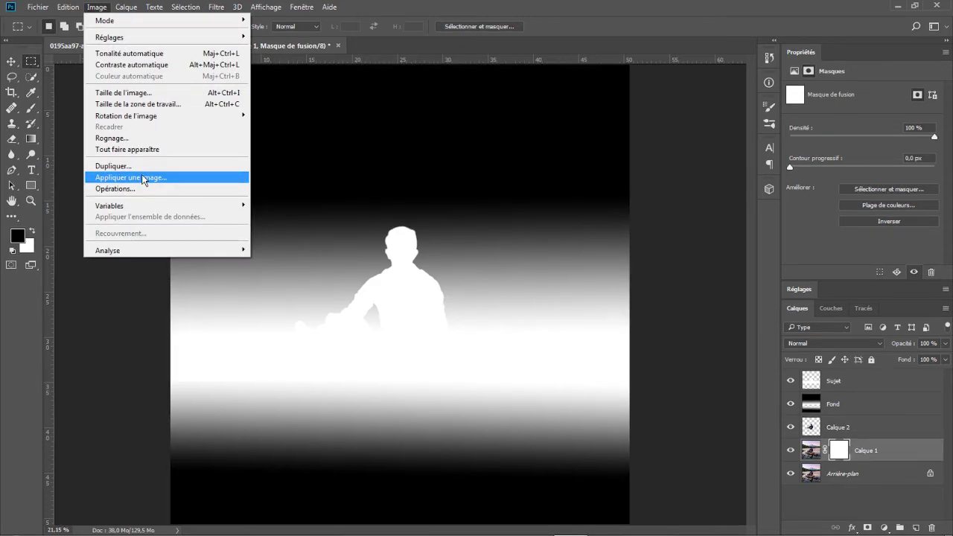
{"action": "left_click", "coordinate": [143, 178]}
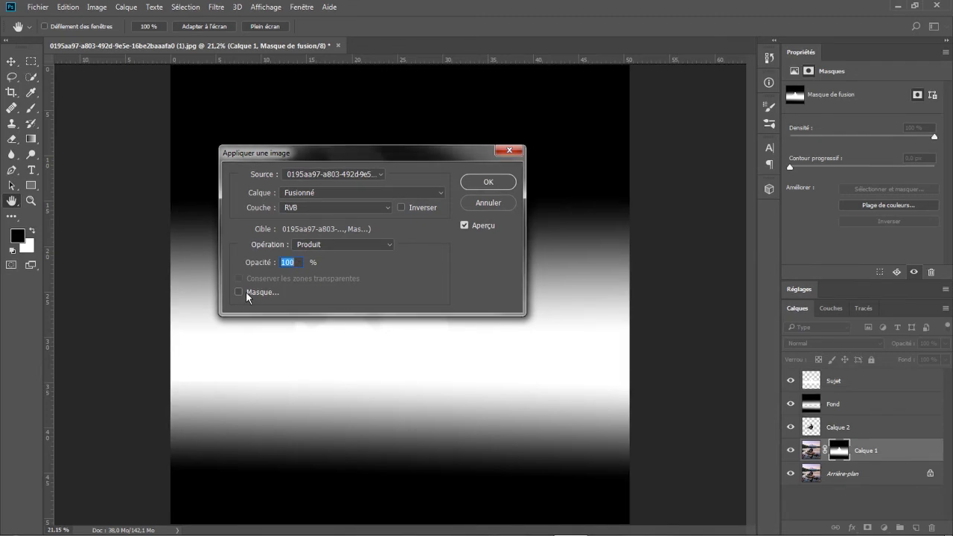
{"action": "left_click", "coordinate": [488, 183]}
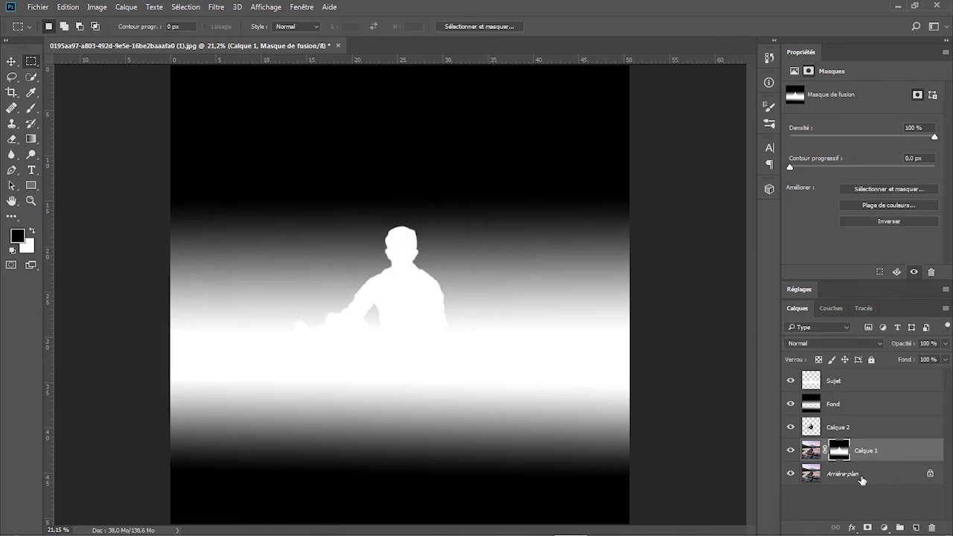
- Hide the layers Calque 2, Fond and Sujet and combine the three into one group
{"action": "left_click", "coordinate": [790, 427]}
{"action": "left_click", "coordinate": [791, 404]}
{"action": "left_click", "coordinate": [790, 381]}
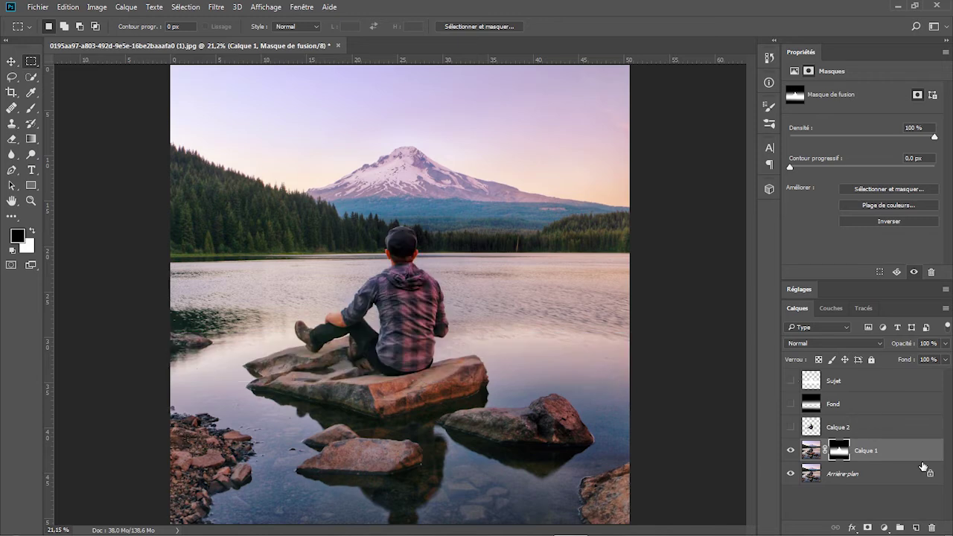
{"action": "left_click", "coordinate": [850, 430]}
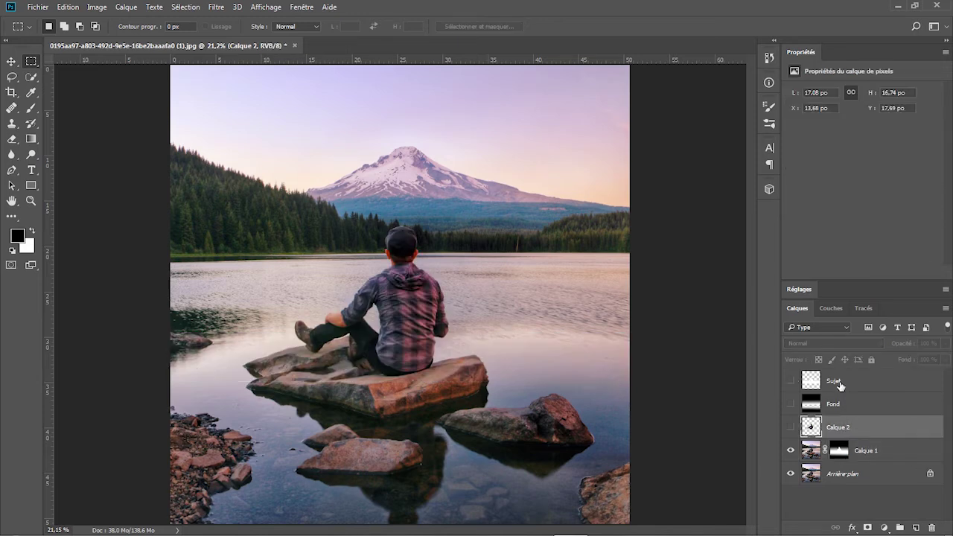
{"action": "left_click", "coordinate": [840, 384], "text": "ctrl"}
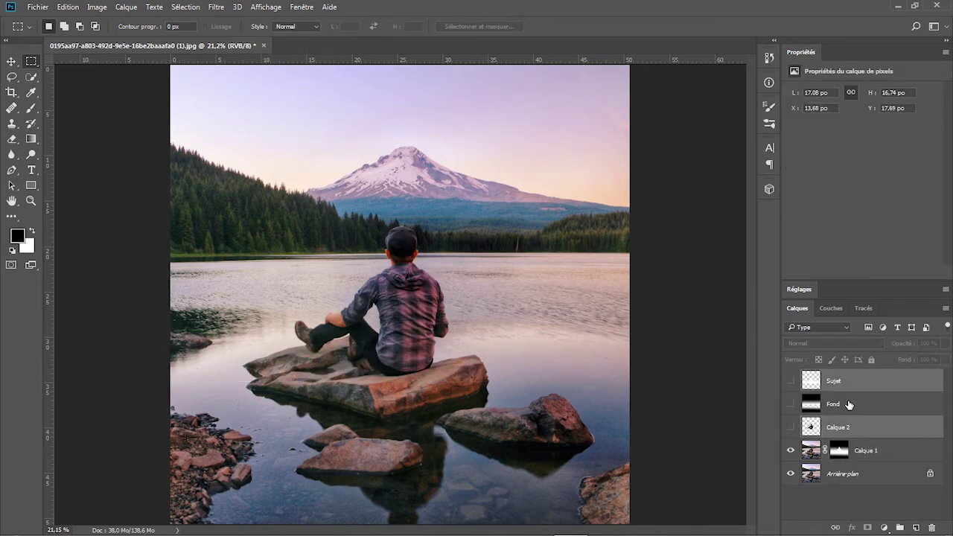
{"action": "left_click", "coordinate": [849, 404], "text": "ctrl"}
{"action": "key", "text": "ctrl+g"}
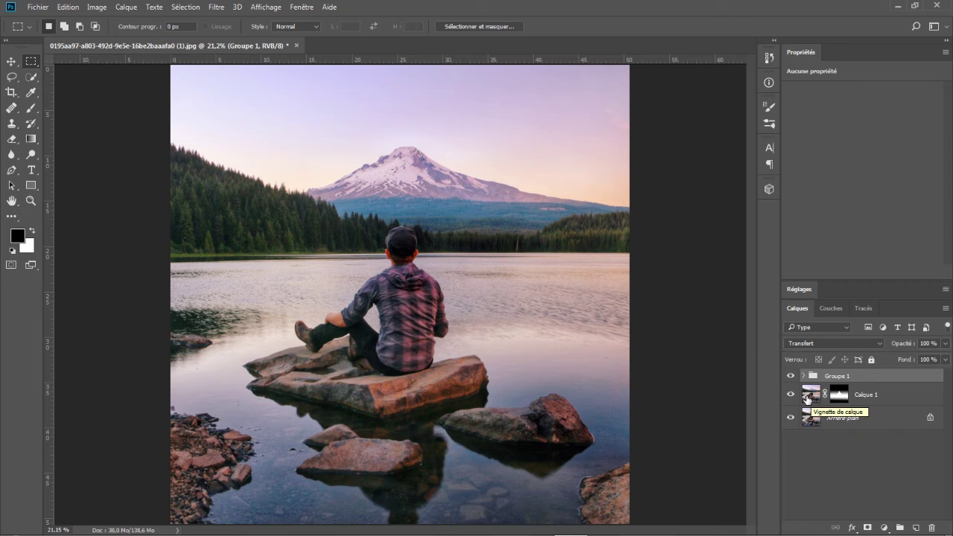
- Start a Flou de l'objectif filter on the image of Calque 1 with Masque de fusion as the depth source
{"action": "left_click", "coordinate": [807, 400]}
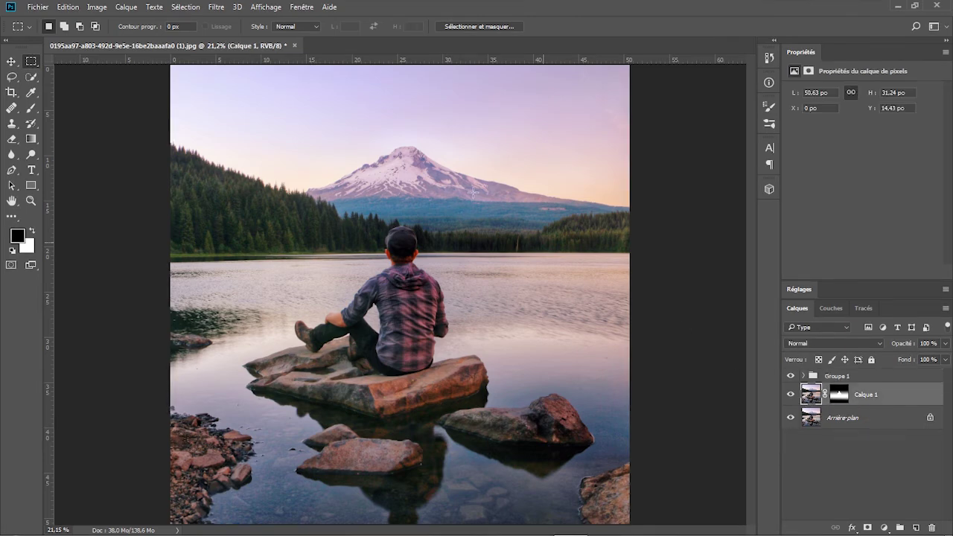
{"action": "left_click", "coordinate": [218, 8]}
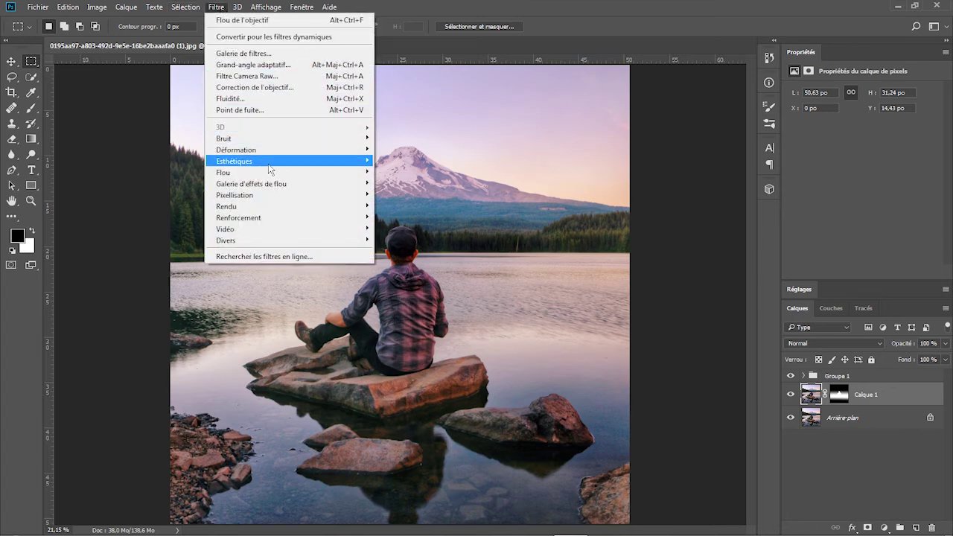
{"action": "mouse_move", "coordinate": [272, 173]}
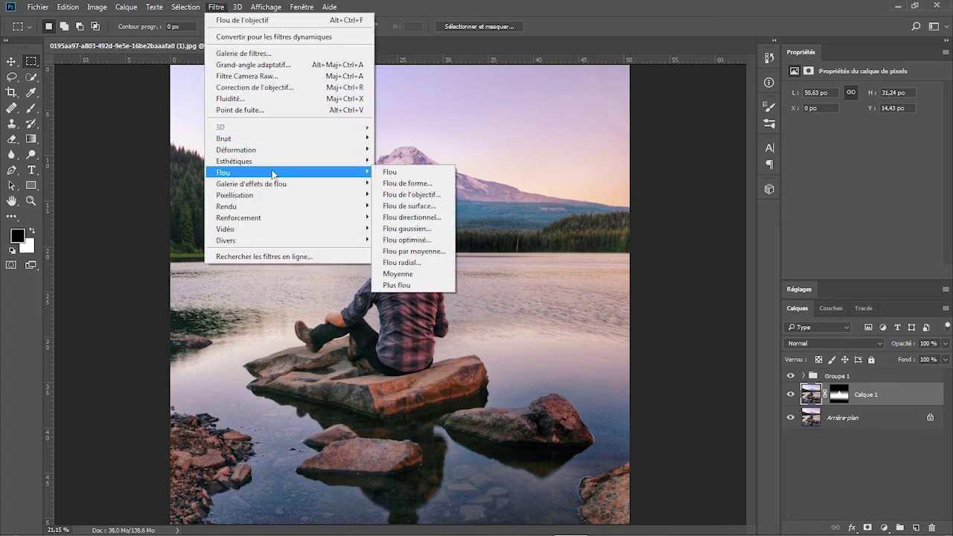
{"action": "left_click", "coordinate": [422, 196]}
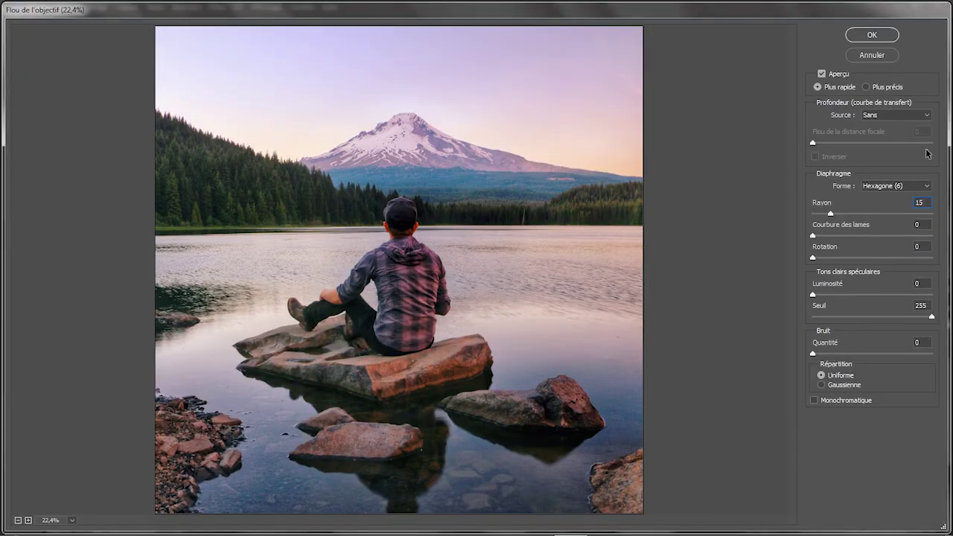
{"action": "left_click", "coordinate": [914, 116]}
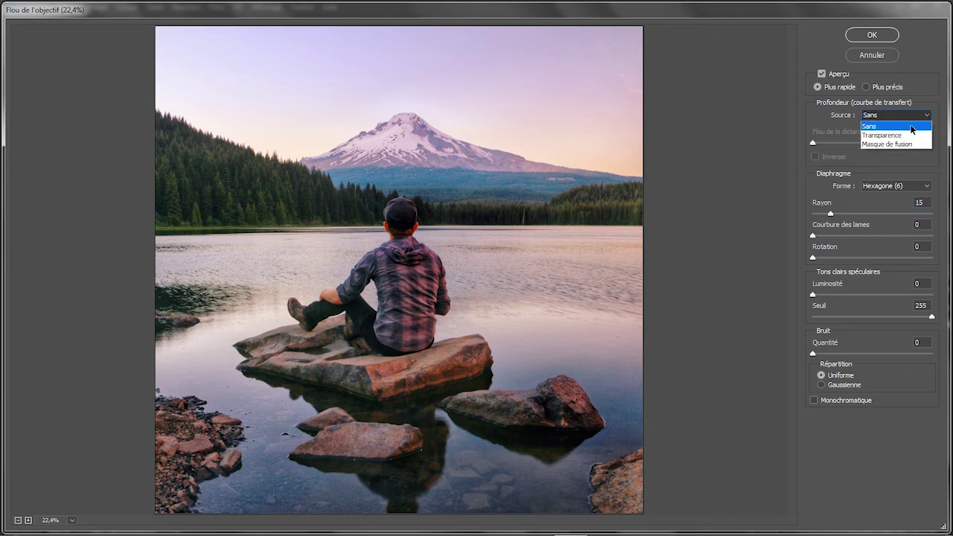
{"action": "left_click", "coordinate": [898, 145]}
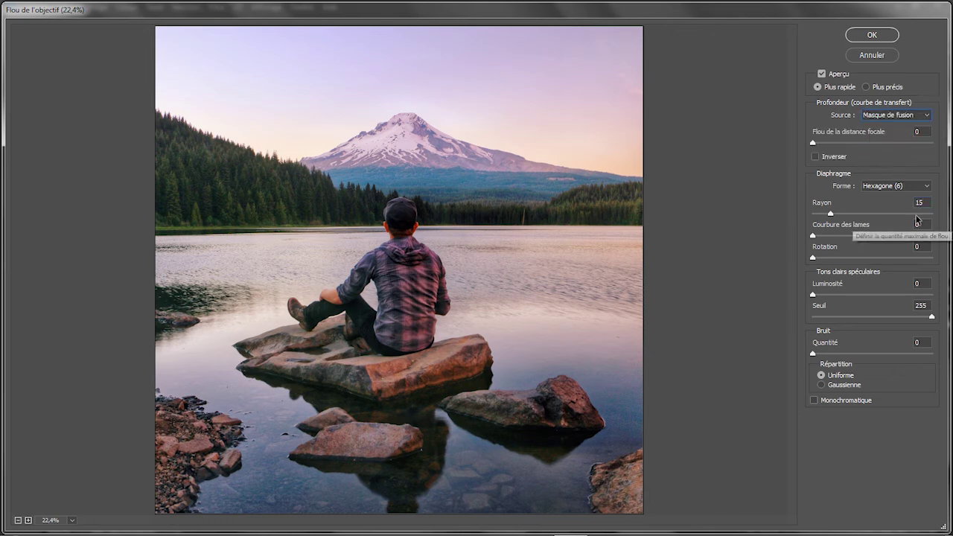
- Set the lens blur's Rayon to 50 and invert the depth source so the man is in focus
{"action": "left_click", "coordinate": [899, 203]}
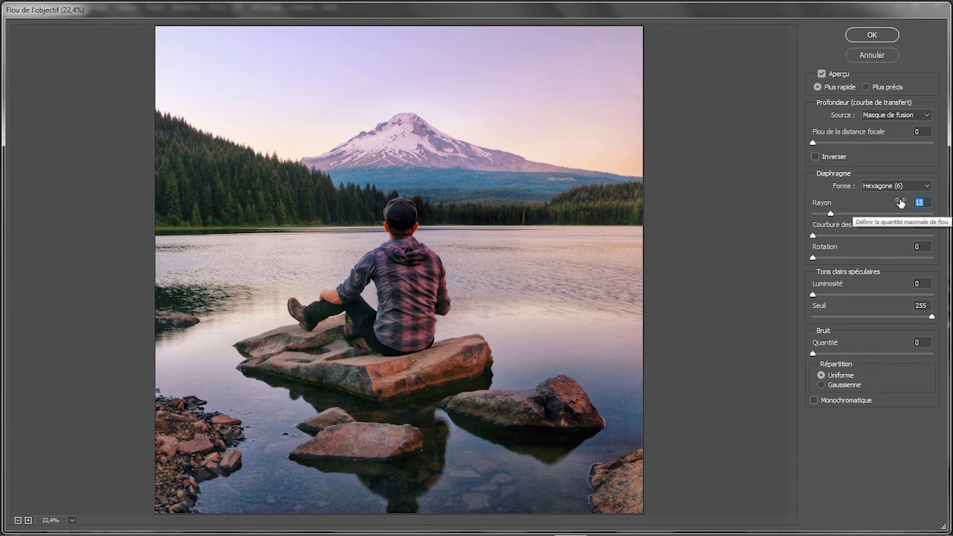
{"action": "type", "text": "50"}
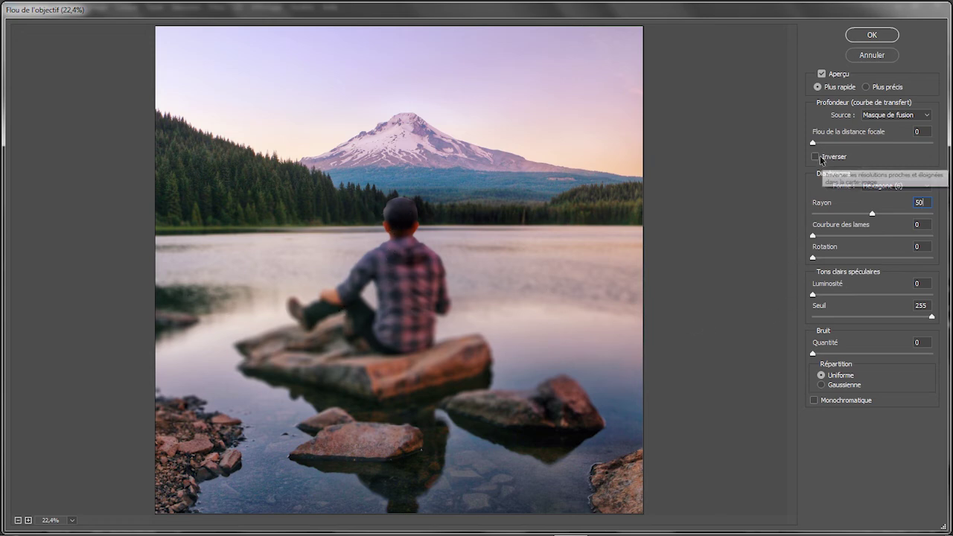
{"action": "left_click", "coordinate": [815, 157]}
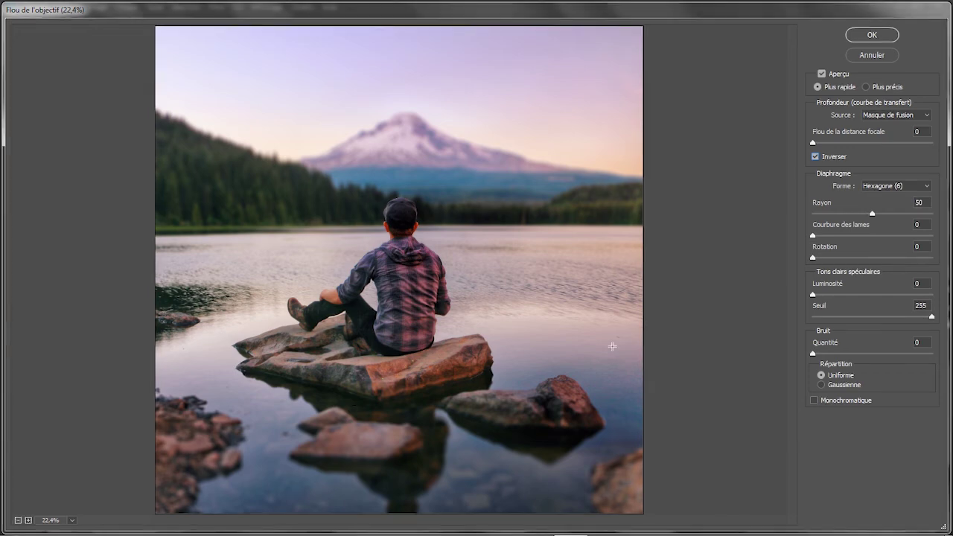
- Set the lens blur's Rayon to 30 and apply the filter
{"action": "left_click", "coordinate": [923, 204]}
{"action": "type", "text": "30"}
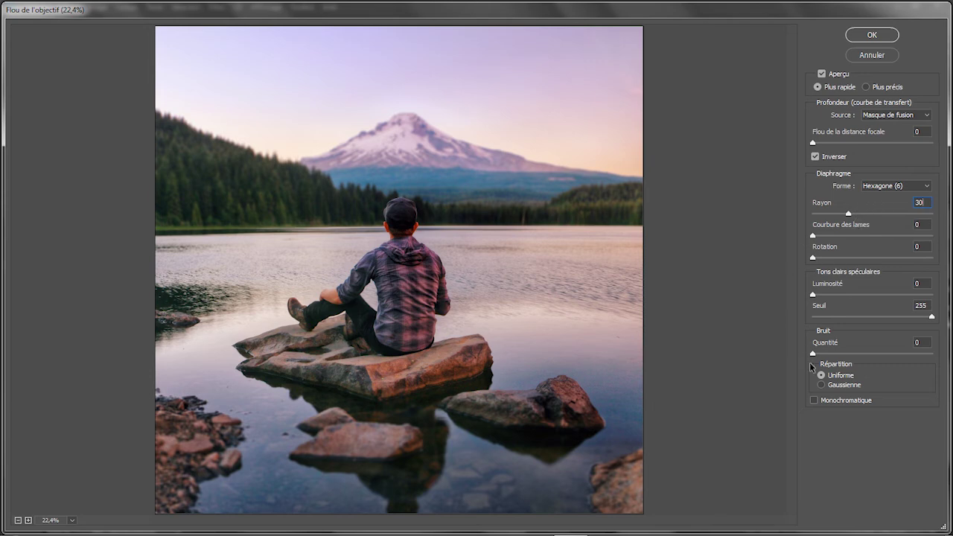
{"action": "left_click", "coordinate": [868, 35]}
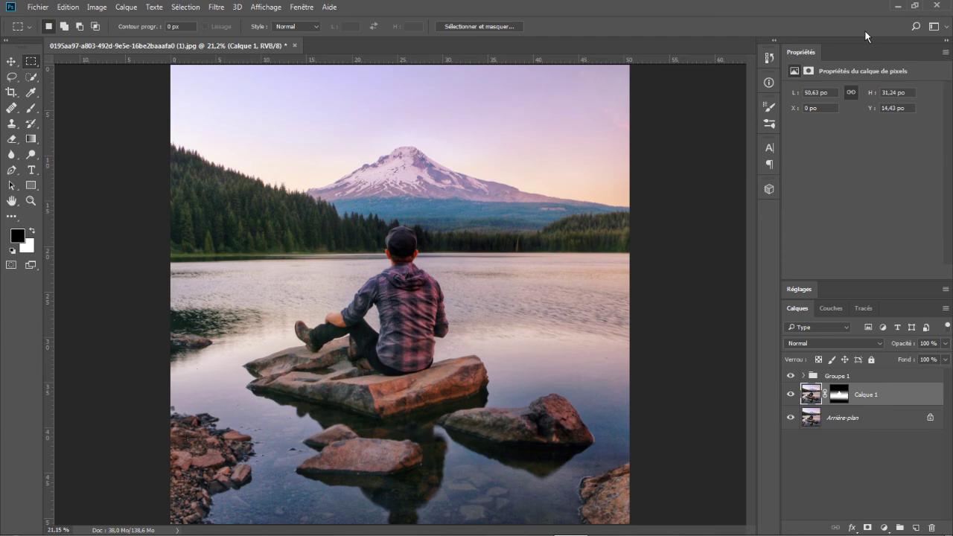
- Disable the layer mask on Calque 1 and compare the photo with the blurred layer hidden and shown
{"action": "key", "text": "shift"}
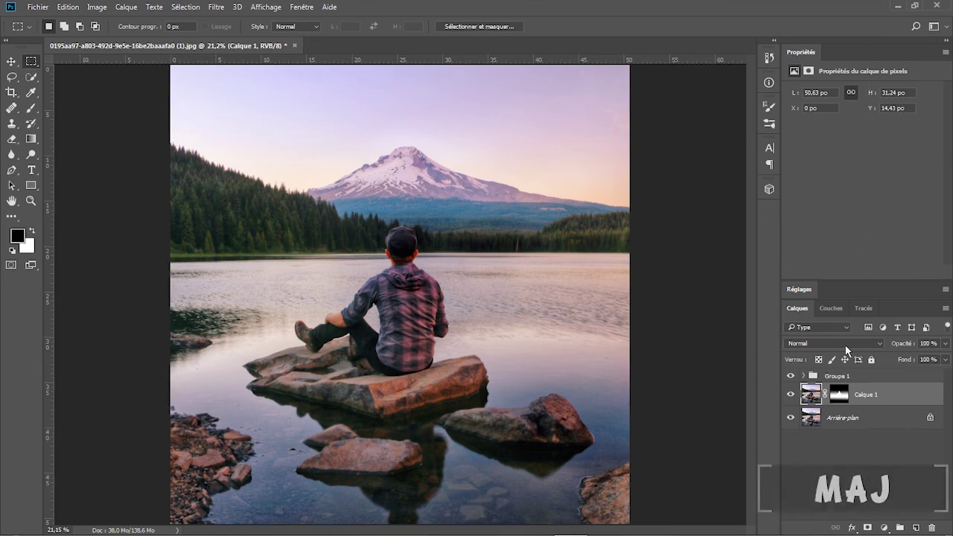
{"action": "left_click", "coordinate": [842, 395], "text": "shift"}
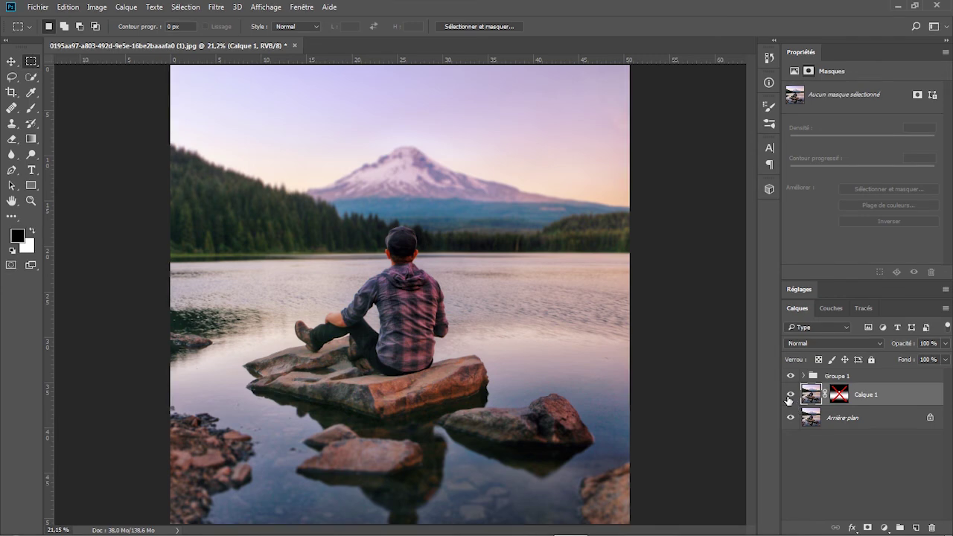
{"action": "left_click", "coordinate": [789, 396]}
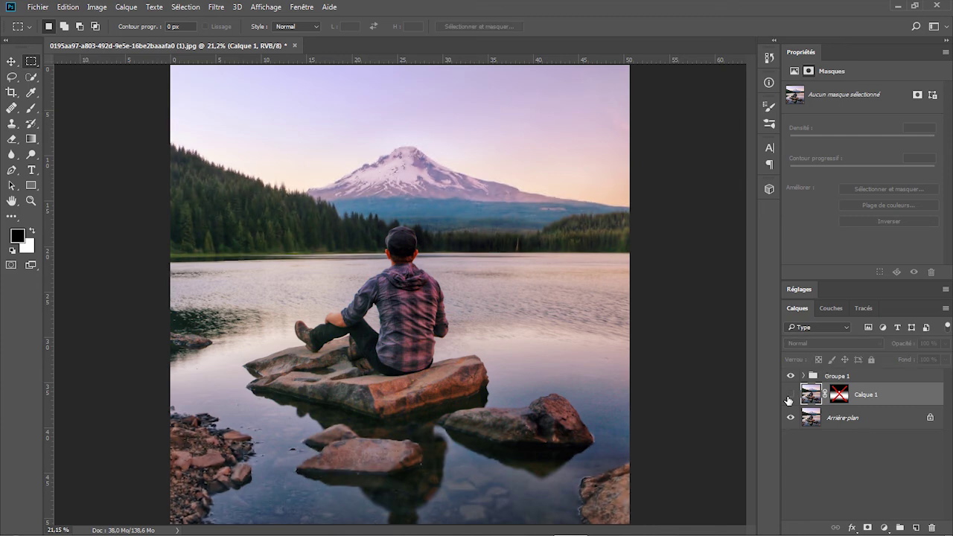
{"action": "left_click", "coordinate": [789, 396]}
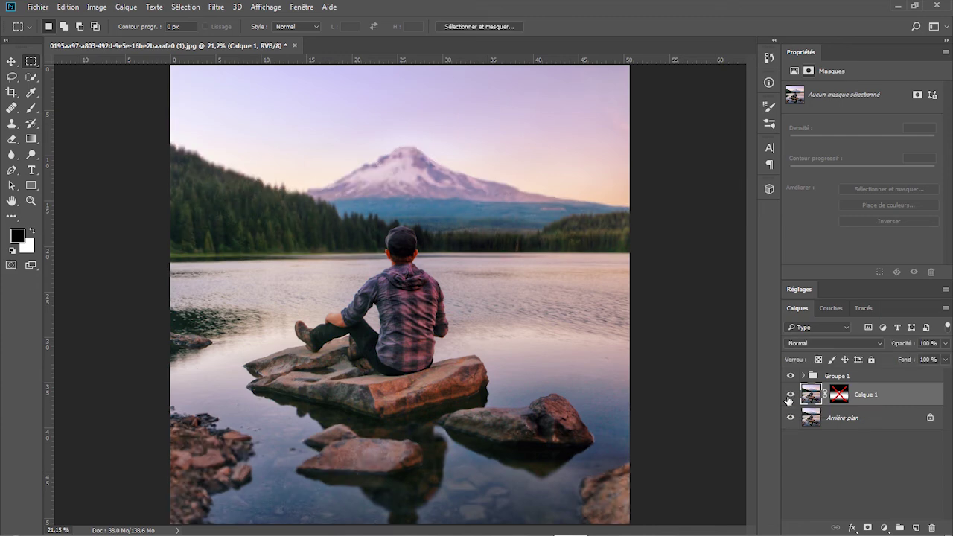
- Examine the blur around the man's head and the forest up close with Calque 1 shown and hidden, and return to a full-screen view
{"action": "left_click", "coordinate": [30, 201]}
{"action": "left_click_drag", "start_coordinate": [340, 225], "coordinate": [409, 267]}
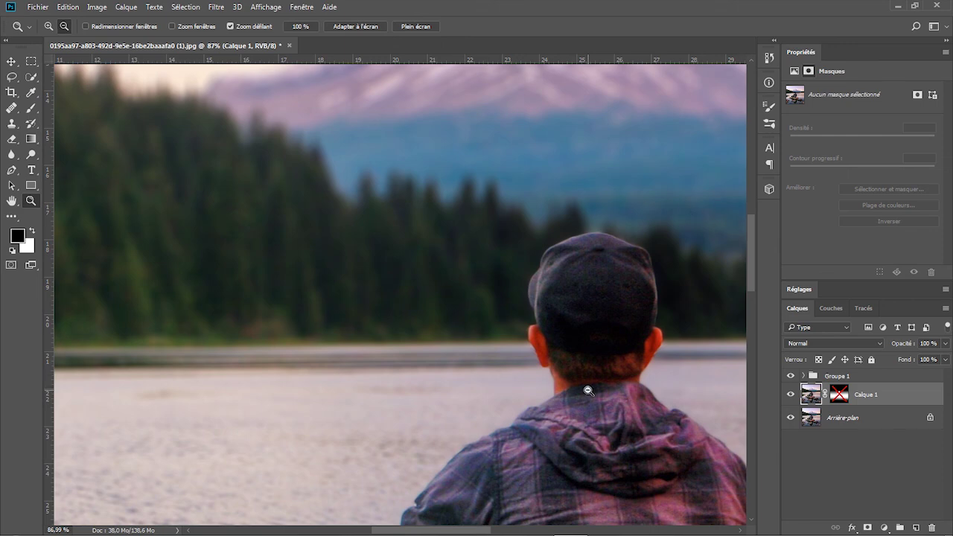
{"action": "left_click", "coordinate": [790, 395]}
{"action": "left_click", "coordinate": [790, 396]}
{"action": "left_click", "coordinate": [791, 397]}
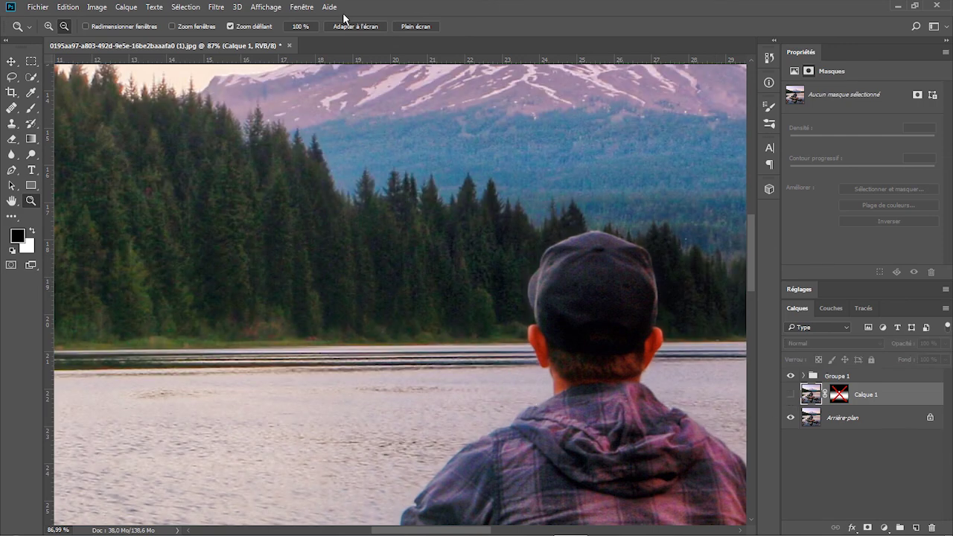
{"action": "left_click", "coordinate": [415, 26]}
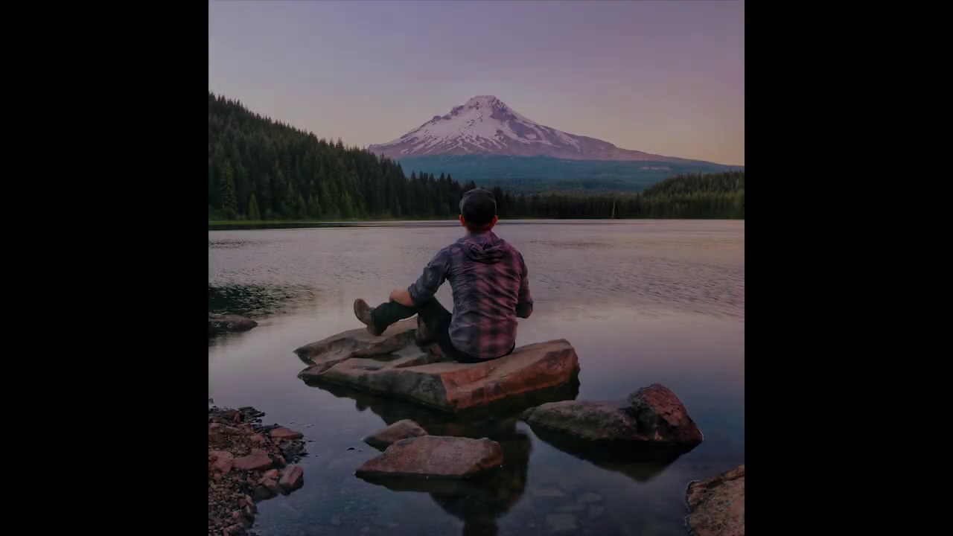